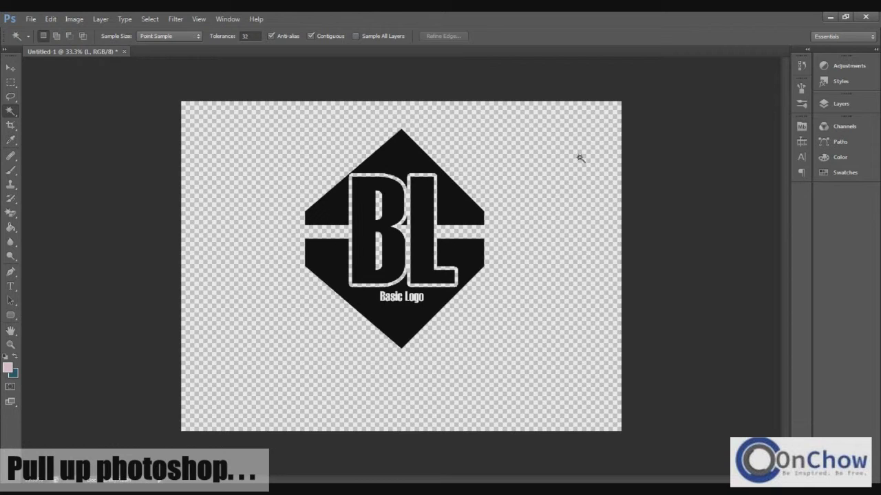
Step: Clear the layer selection in the current document with the Move tool
{"action": "left_click", "coordinate": [11, 68]}
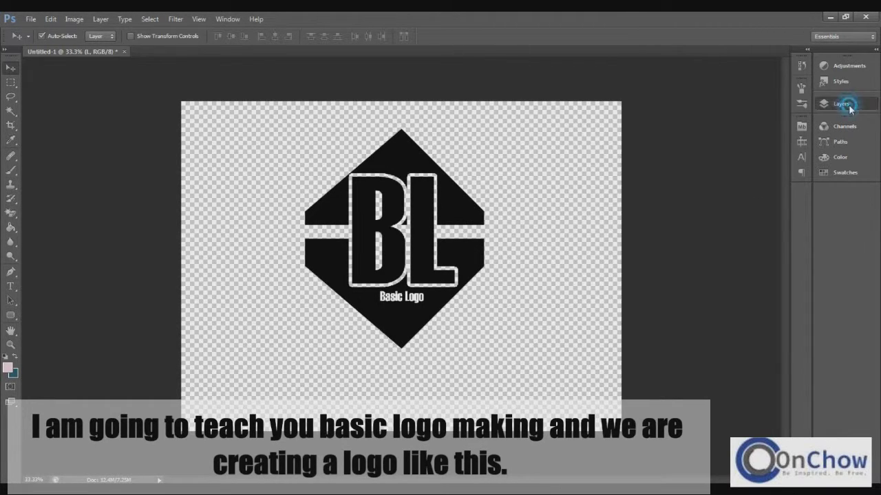
{"action": "left_click", "coordinate": [846, 105]}
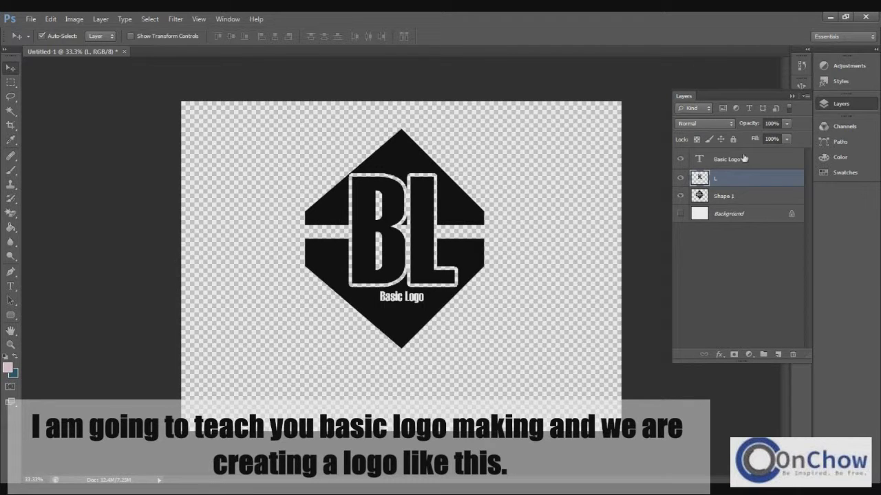
{"action": "left_click", "coordinate": [567, 300]}
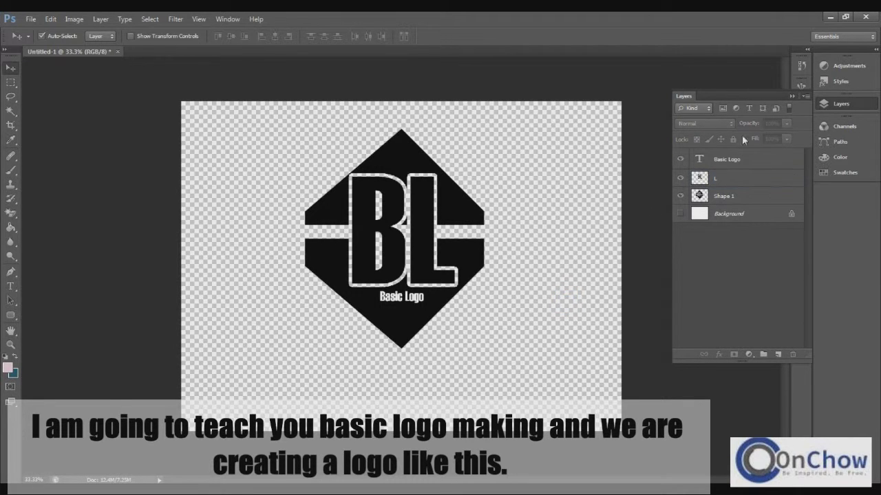
{"action": "left_click", "coordinate": [791, 100]}
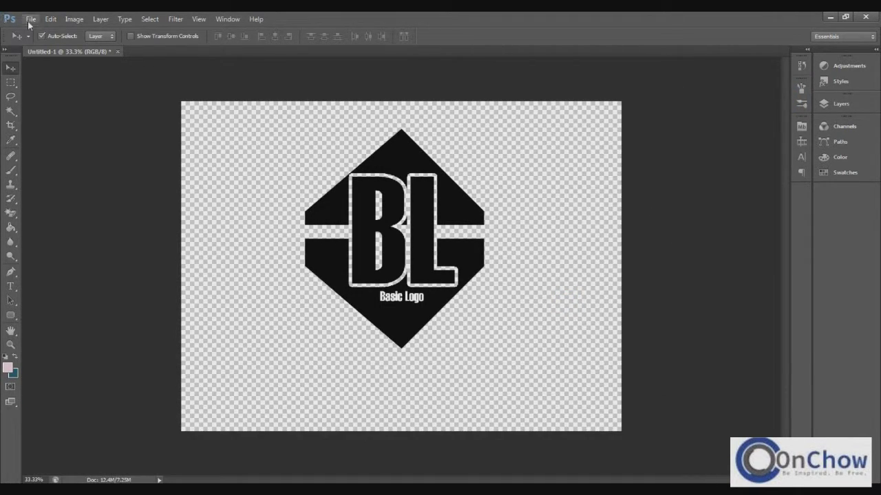
Step: Create a new 8 × 6 inch, 300 ppi RGB document
{"action": "left_click", "coordinate": [30, 19]}
{"action": "left_click", "coordinate": [38, 31]}
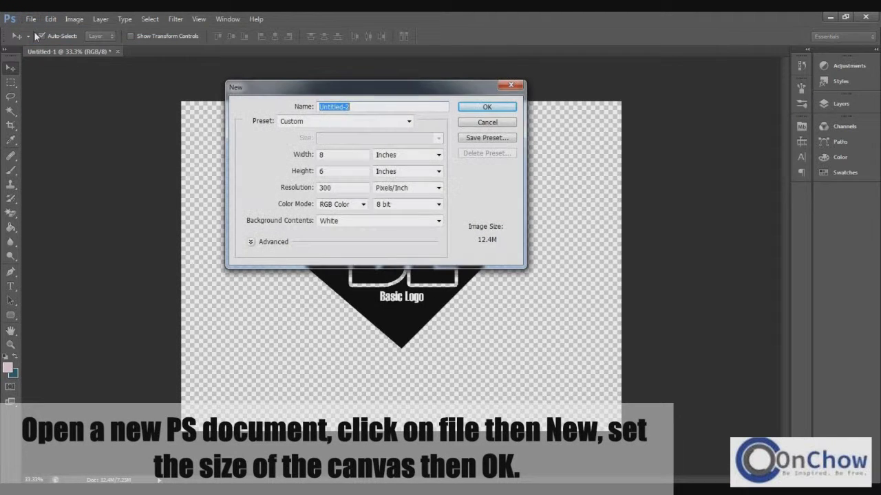
{"action": "left_click", "coordinate": [336, 155]}
{"action": "left_click", "coordinate": [334, 171]}
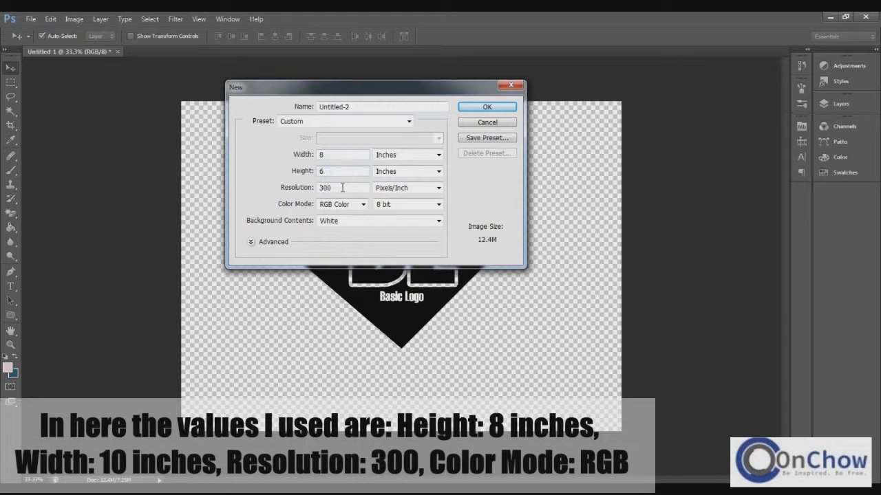
{"action": "left_click", "coordinate": [342, 188]}
{"action": "left_click", "coordinate": [481, 110]}
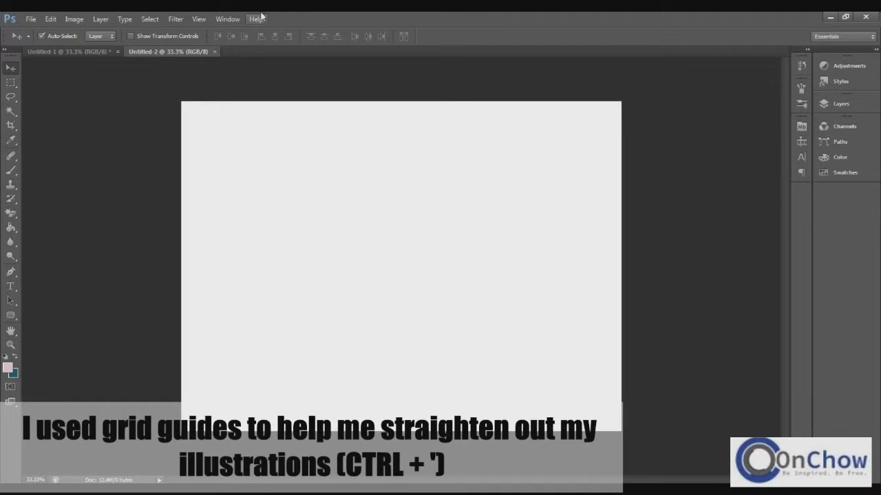
Step: Show the grid over the new canvas and switch to the Pen tool in Shape mode
{"action": "left_click", "coordinate": [198, 19]}
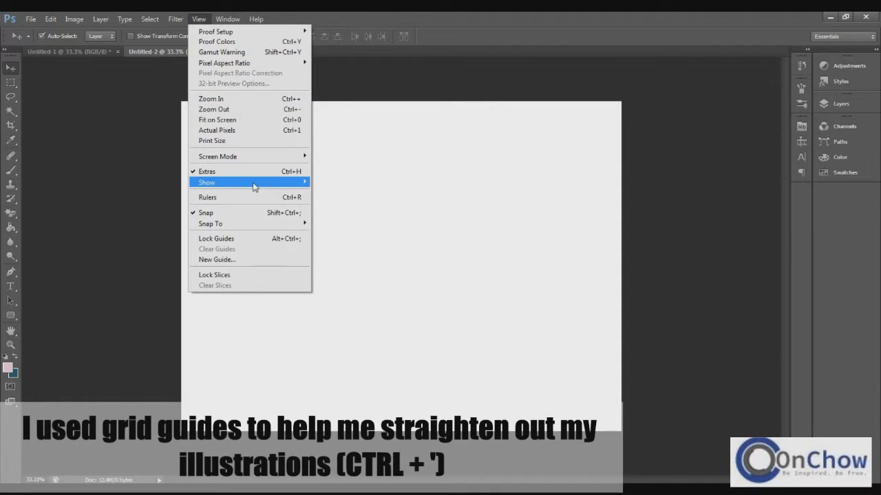
{"action": "mouse_move", "coordinate": [206, 182]}
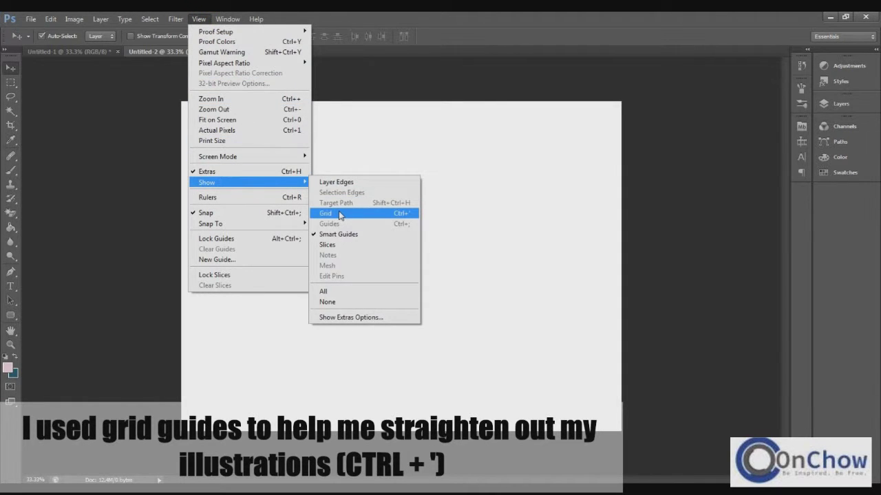
{"action": "left_click", "coordinate": [340, 214]}
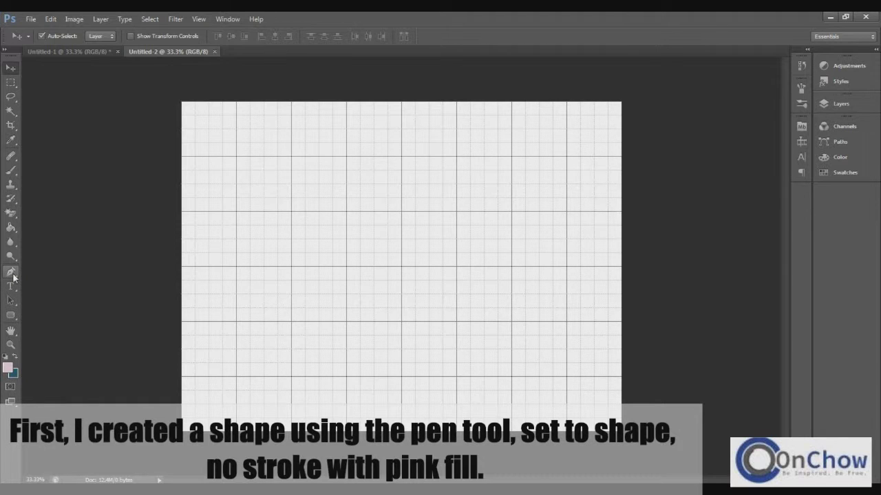
{"action": "left_click", "coordinate": [12, 273]}
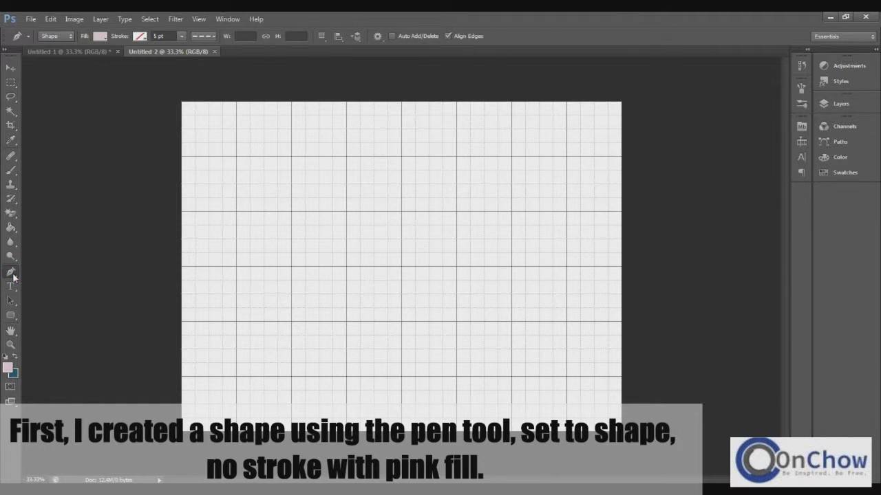
Step: Draw a grid-aligned six-point pink hexagon of about 1200 px as layer Shape 1
{"action": "left_click", "coordinate": [402, 143]}
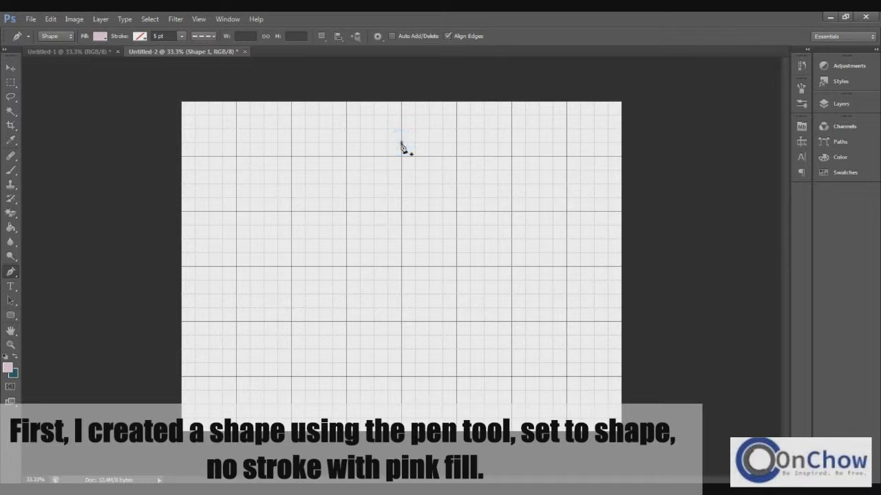
{"action": "left_click", "coordinate": [291, 211]}
{"action": "left_click", "coordinate": [291, 295]}
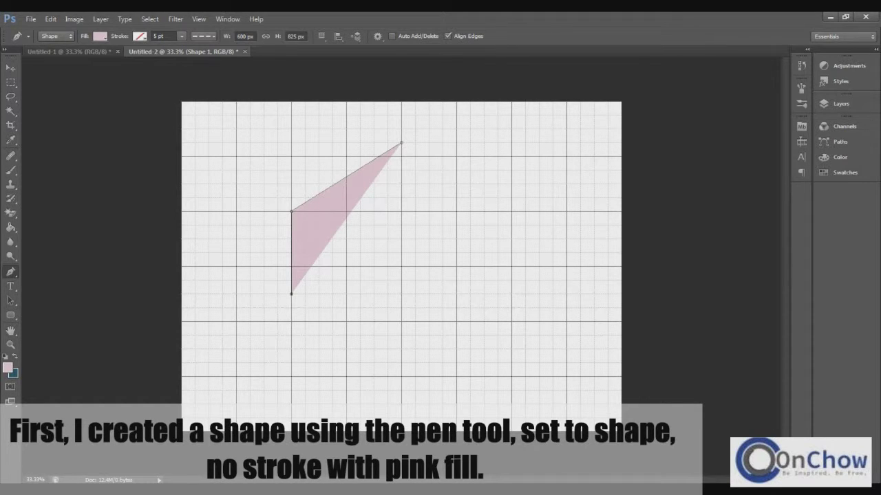
{"action": "left_click", "coordinate": [291, 295]}
{"action": "left_click", "coordinate": [291, 295]}
{"action": "left_click", "coordinate": [402, 364]}
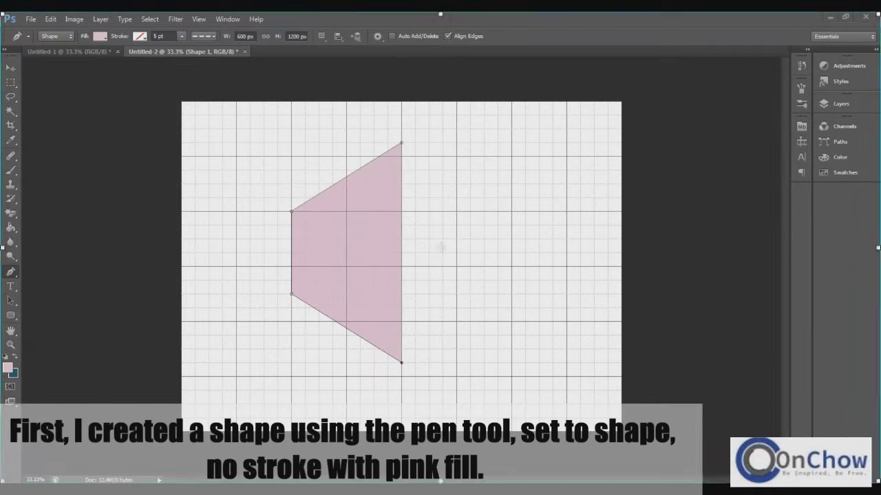
{"action": "left_click", "coordinate": [402, 363]}
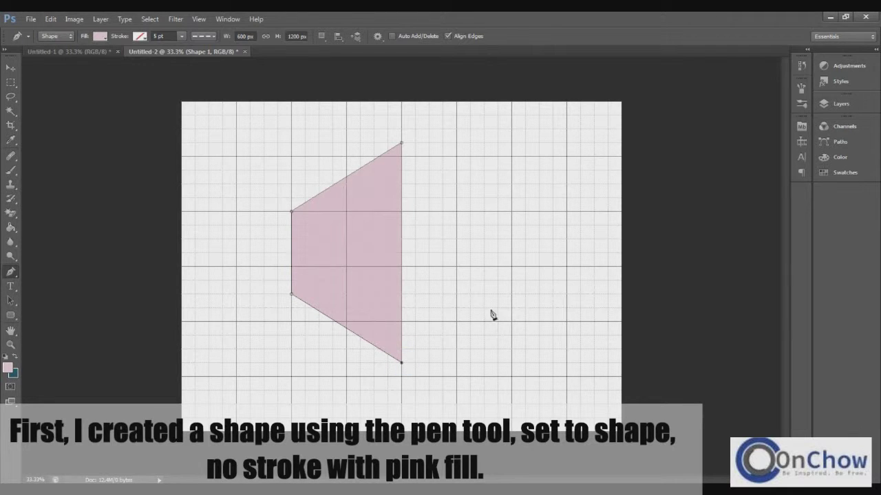
{"action": "left_click", "coordinate": [511, 294]}
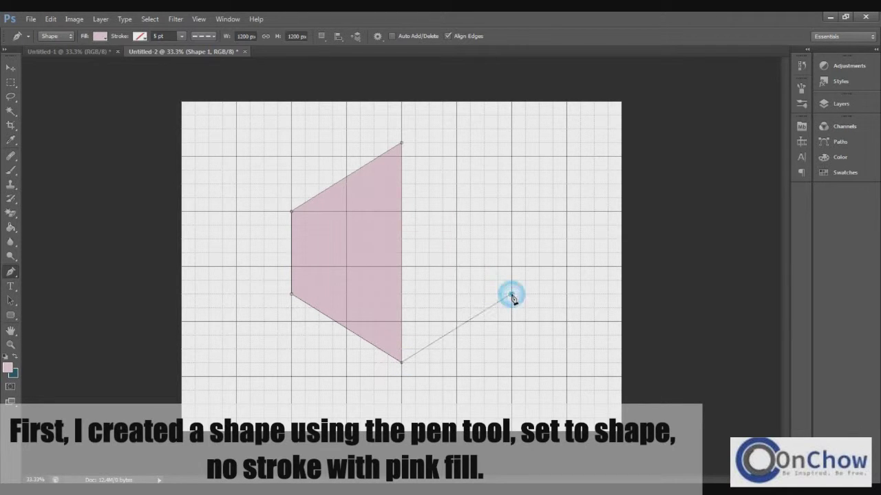
{"action": "left_click", "coordinate": [512, 213]}
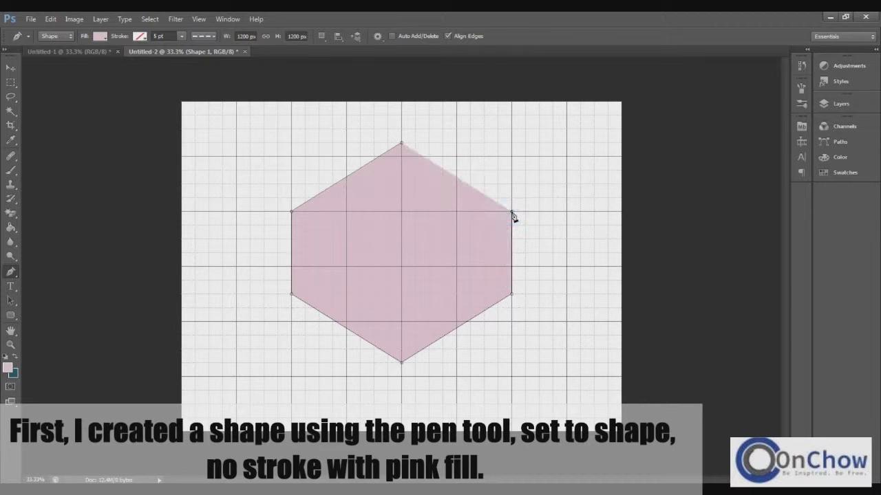
{"action": "left_click", "coordinate": [401, 144]}
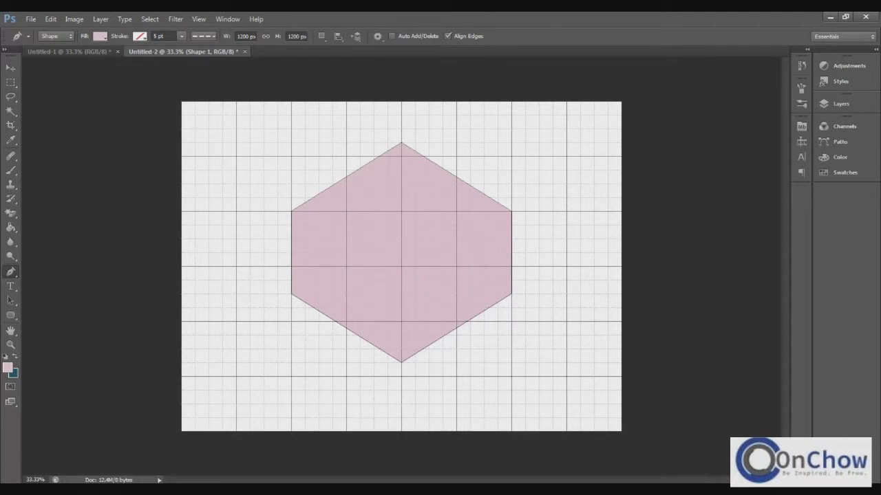
{"action": "left_click", "coordinate": [850, 104]}
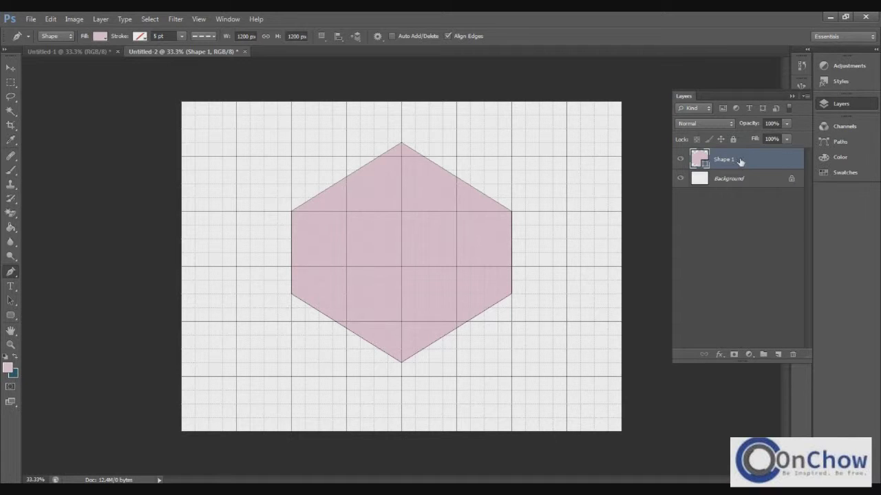
Step: Convert the Shape 1 hexagon layer to a smart object, then rasterize it
{"action": "right_click", "coordinate": [740, 158]}
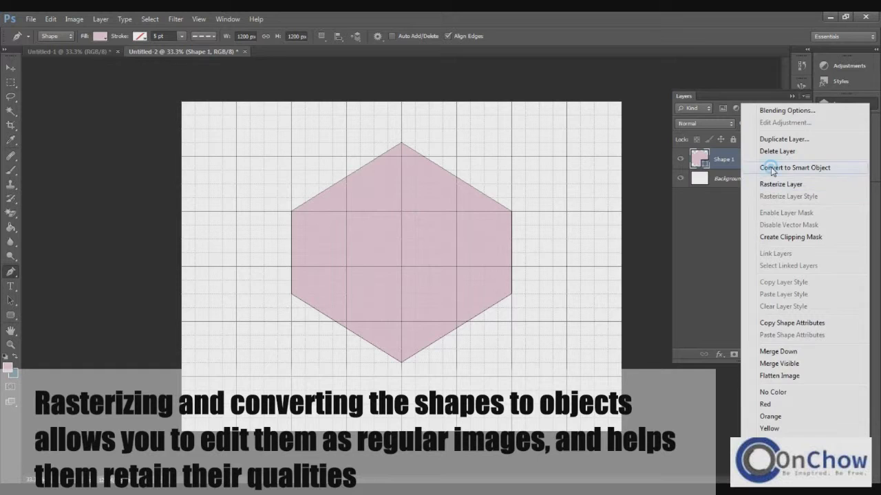
{"action": "left_click", "coordinate": [774, 167]}
{"action": "right_click", "coordinate": [754, 160]}
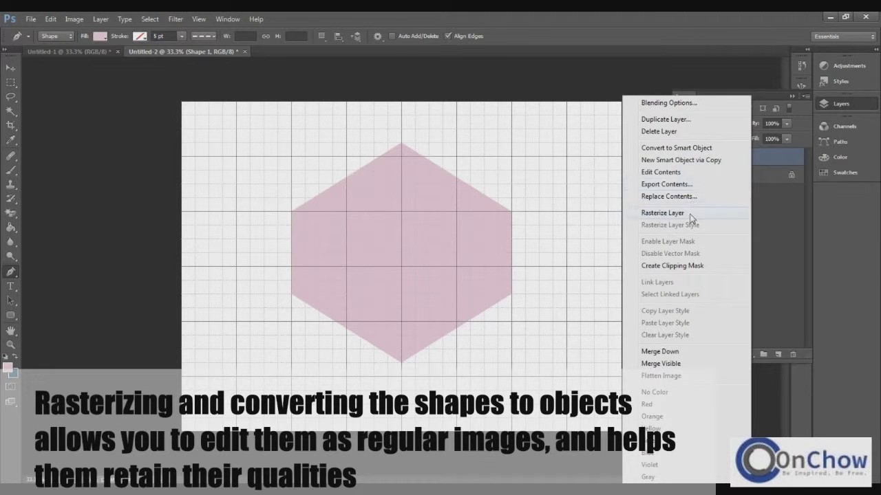
{"action": "left_click", "coordinate": [688, 213]}
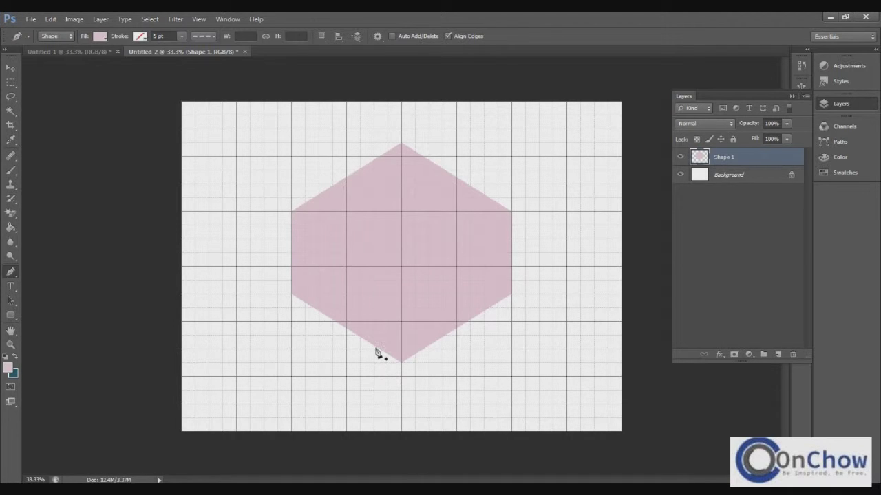
Step: Draw a thin 1350 × 75 px bar across the hexagon as layer Shape 2
{"action": "left_click", "coordinate": [277, 225]}
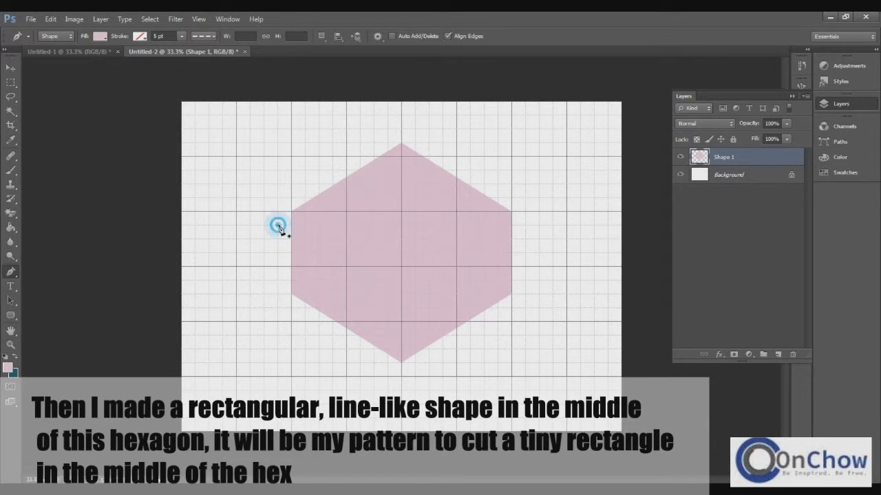
{"action": "left_click", "coordinate": [525, 225]}
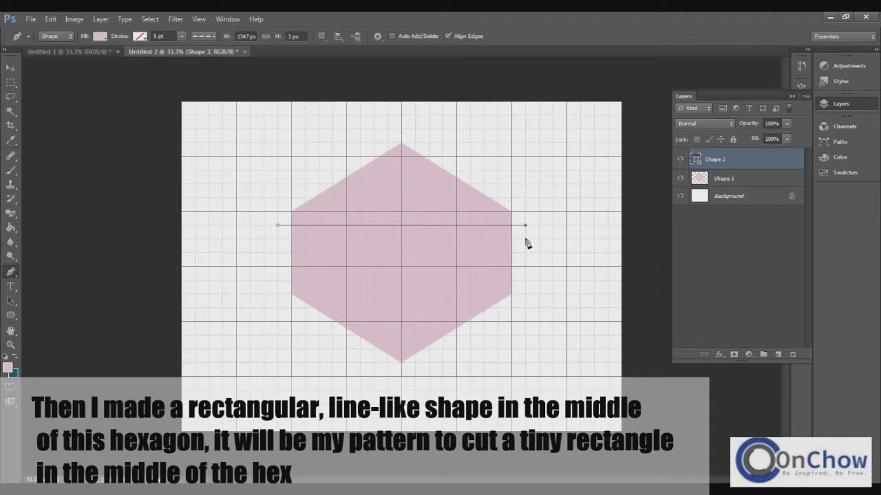
{"action": "left_click", "coordinate": [525, 239]}
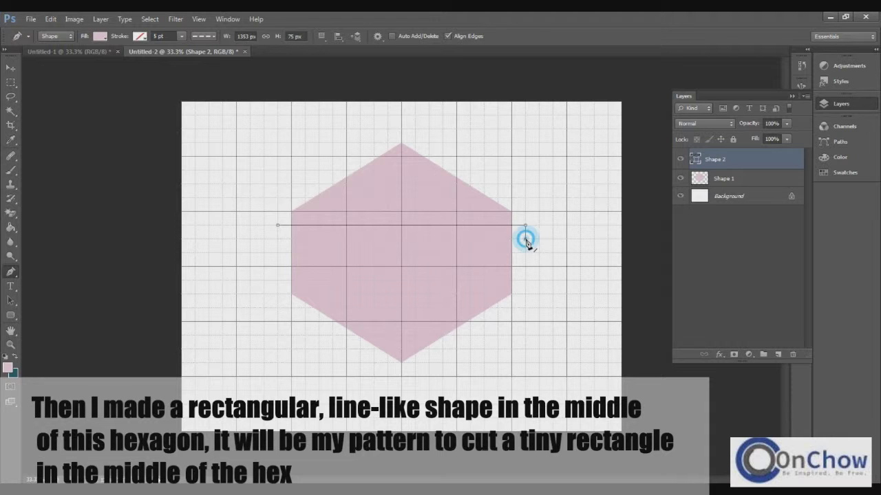
{"action": "left_click", "coordinate": [277, 238]}
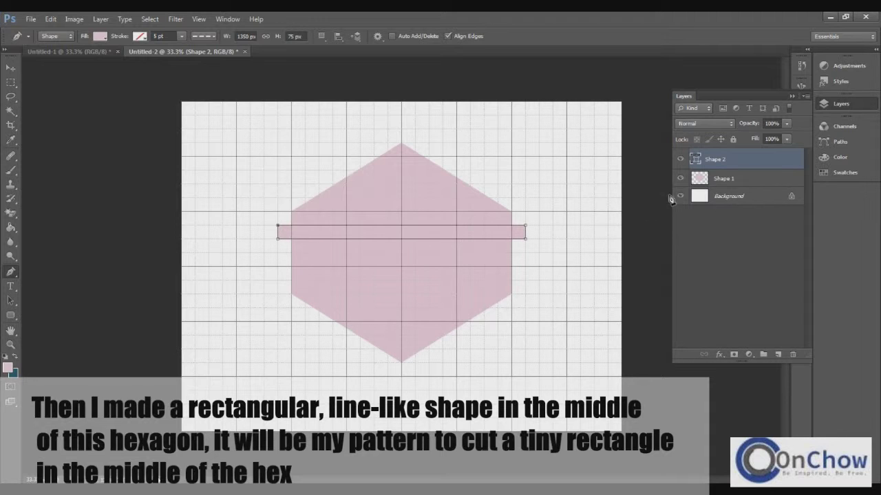
{"action": "mouse_move", "coordinate": [739, 168]}
{"action": "left_mouse_down"}
{"action": "mouse_move", "coordinate": [738, 184]}
{"action": "mouse_move", "coordinate": [743, 156]}
{"action": "left_mouse_up"}
{"action": "left_click", "coordinate": [10, 68]}
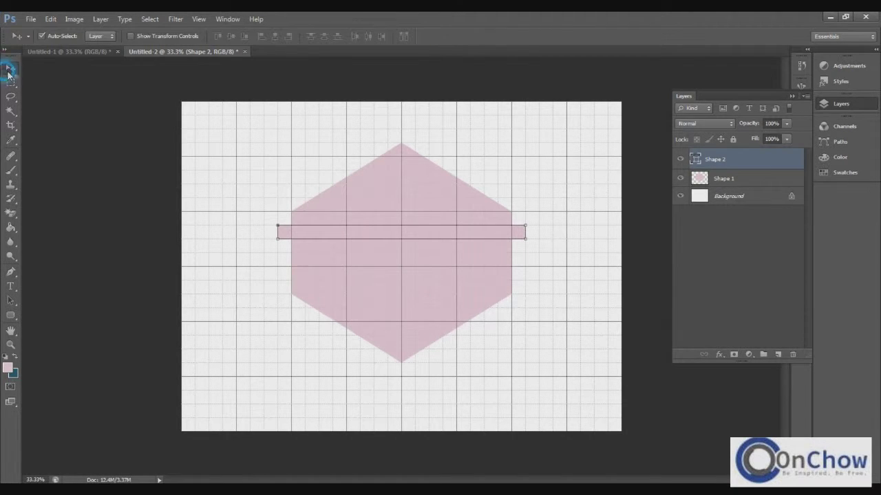
Step: Nudge the bar slightly lower on the hexagon and rasterize the Shape 2 layer
{"action": "left_click_drag", "start_coordinate": [401, 231], "coordinate": [402, 243]}
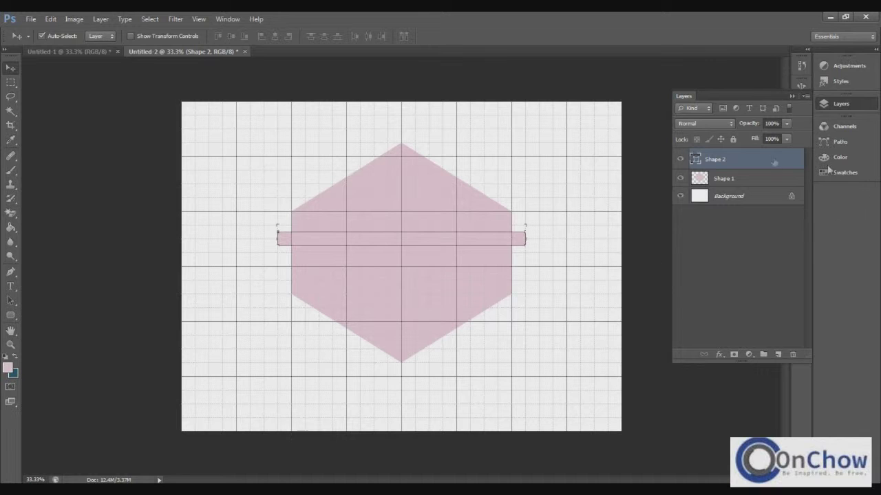
{"action": "right_click", "coordinate": [741, 164]}
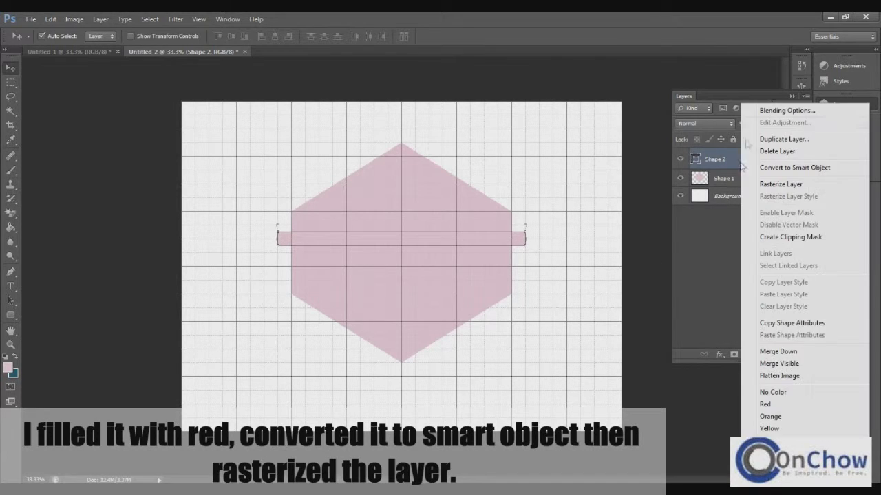
{"action": "left_click", "coordinate": [779, 184]}
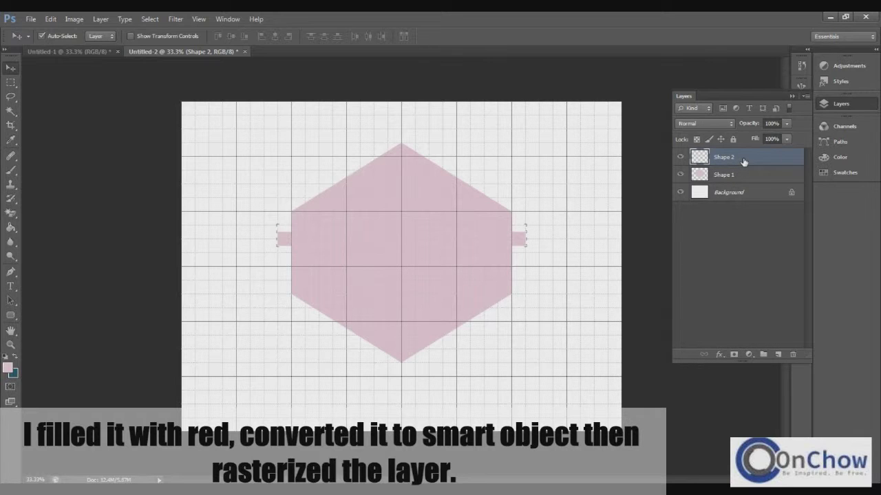
Step: Give the Shape 2 bar a red Color Overlay layer style
{"action": "right_click", "coordinate": [743, 161]}
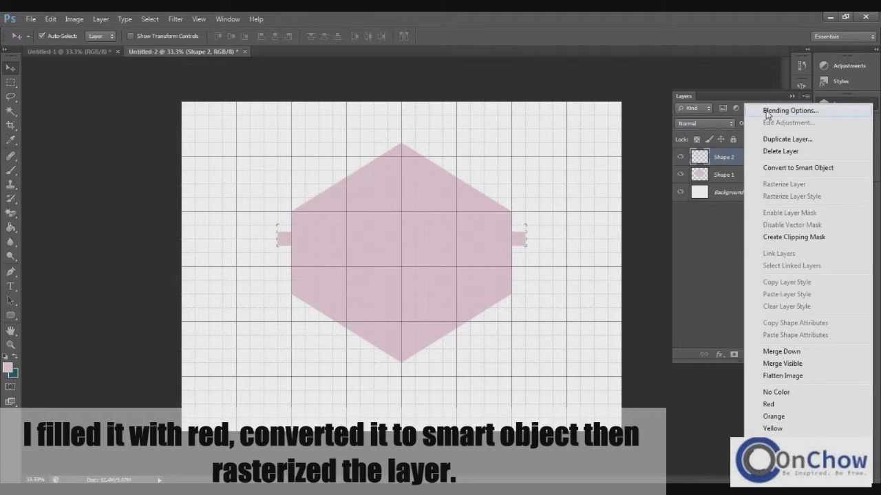
{"action": "left_click", "coordinate": [767, 111]}
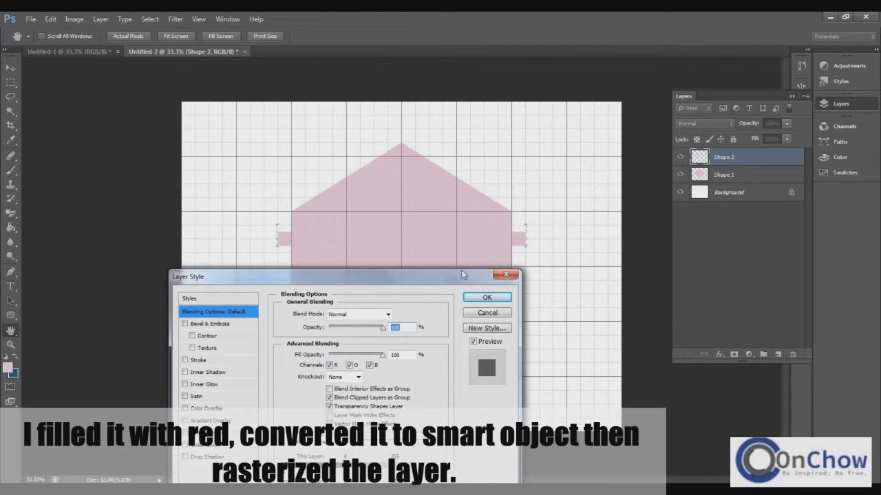
{"action": "left_click_drag", "start_coordinate": [463, 274], "coordinate": [636, 248]}
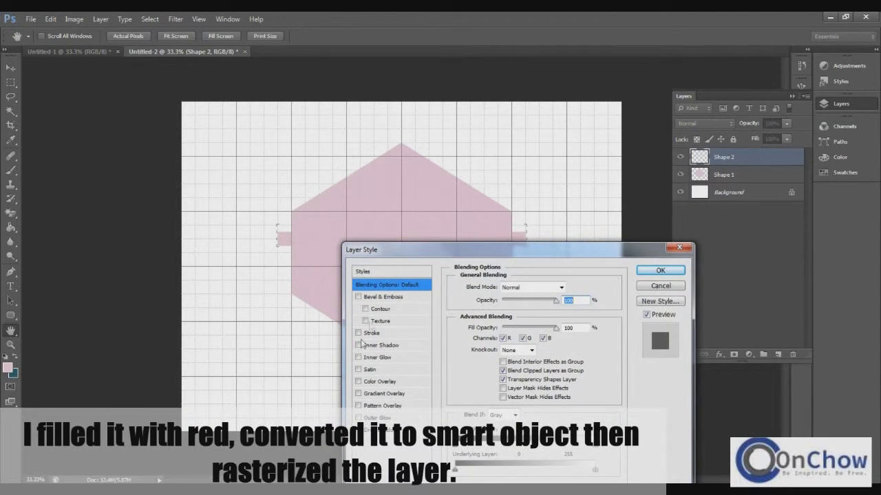
{"action": "left_click", "coordinate": [403, 382]}
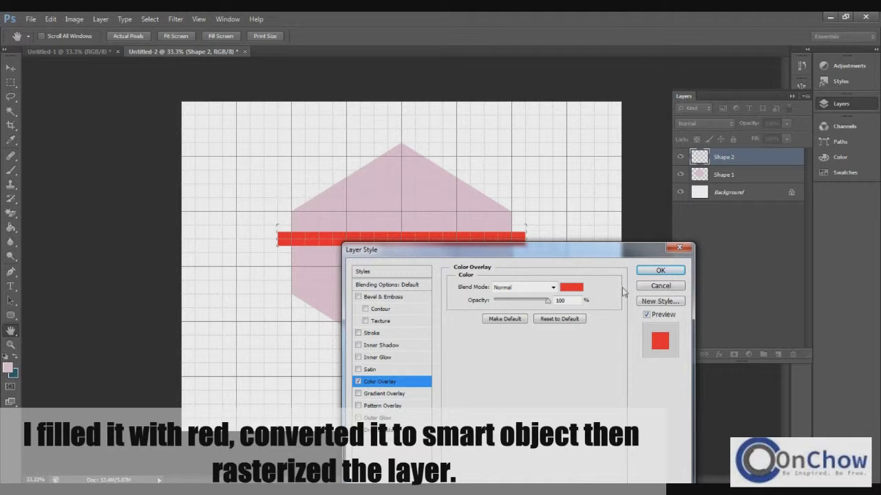
{"action": "left_click", "coordinate": [658, 271]}
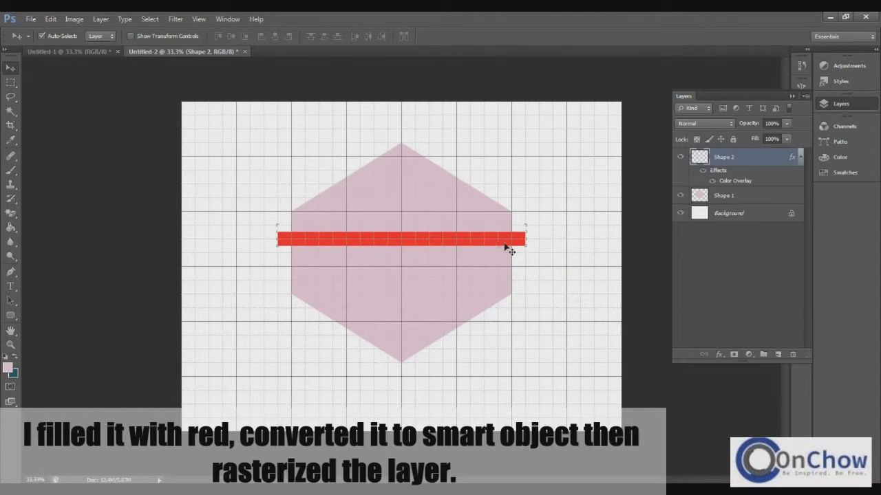
Step: Convert Shape 2 to a smart object and rasterize it again
{"action": "right_click", "coordinate": [752, 161]}
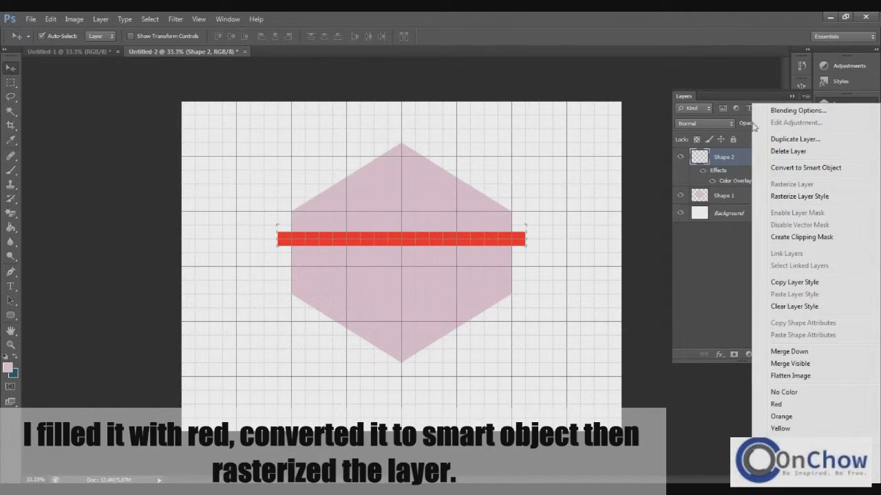
{"action": "left_click", "coordinate": [746, 164]}
{"action": "right_click", "coordinate": [743, 159]}
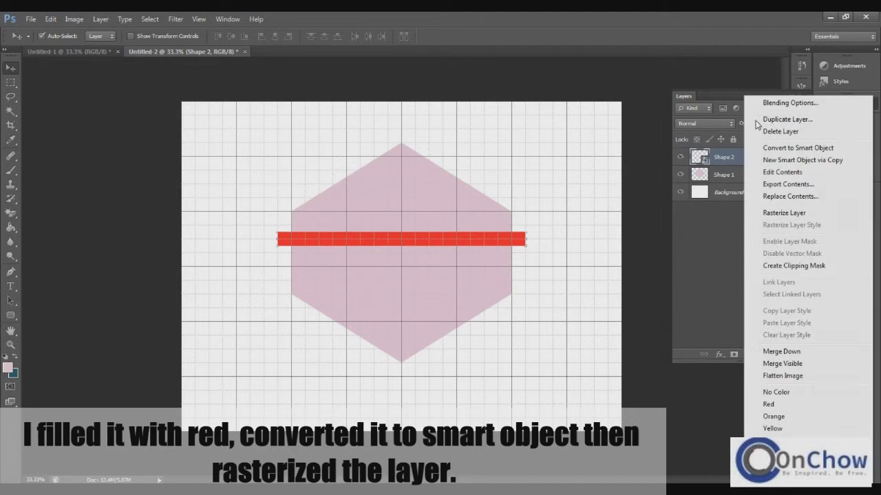
{"action": "left_click", "coordinate": [784, 217]}
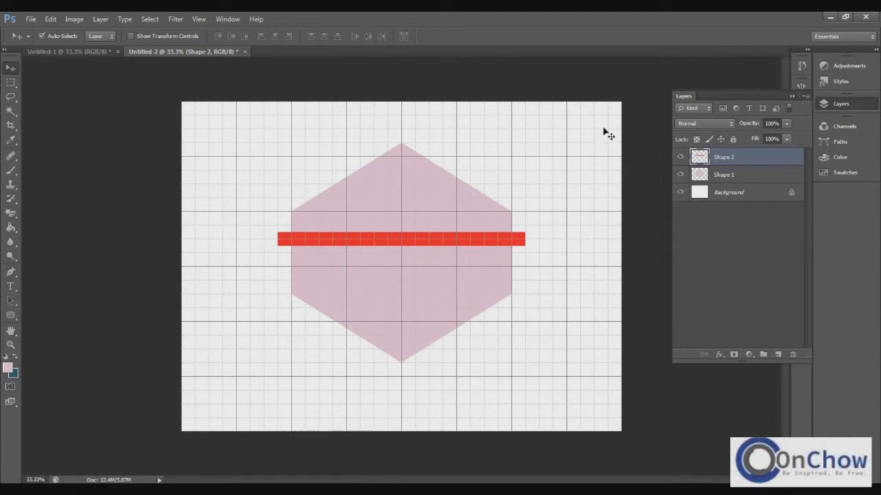
{"action": "left_click", "coordinate": [13, 114]}
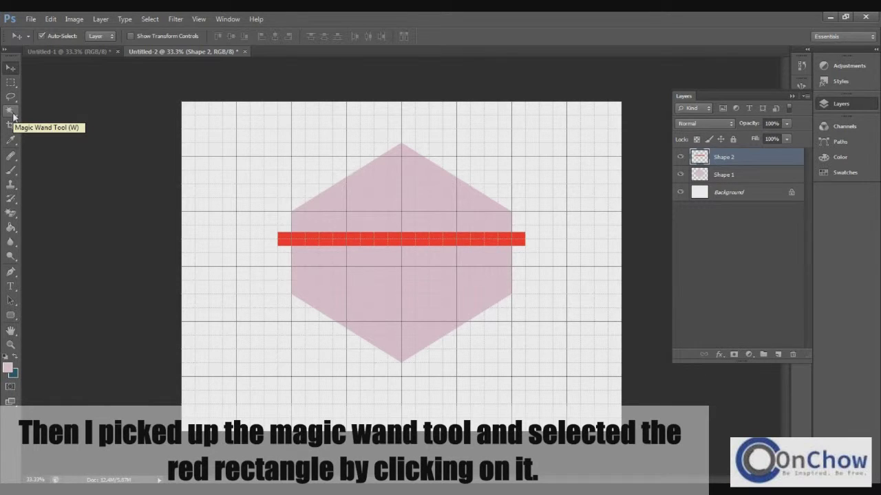
Step: Nudge the red bar slightly downward across the hexagon
{"action": "left_click", "coordinate": [12, 114]}
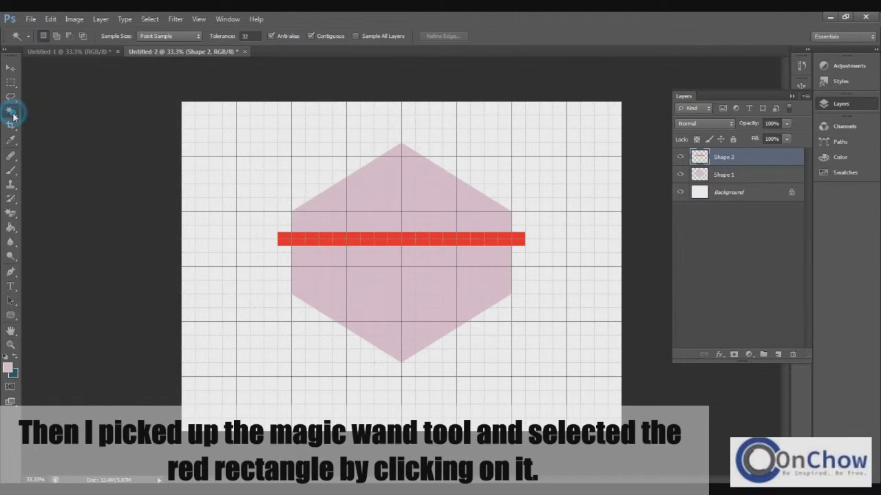
{"action": "left_click", "coordinate": [369, 242]}
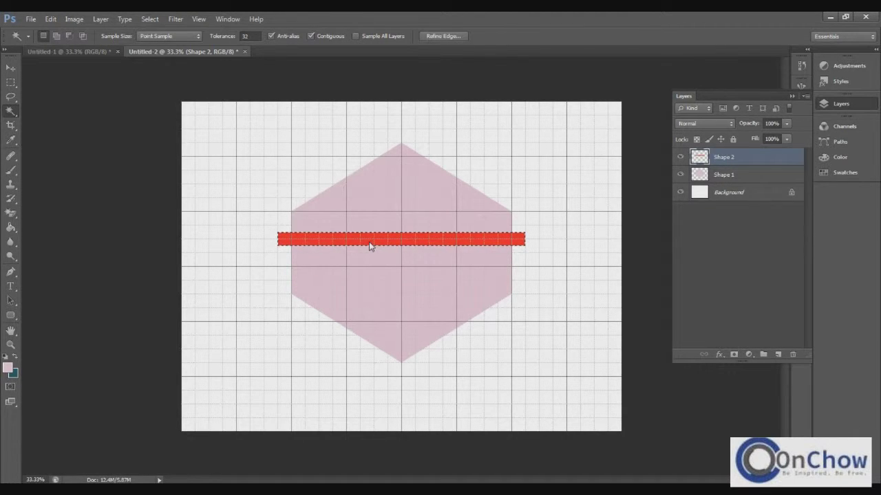
{"action": "key", "text": "ctrl+d"}
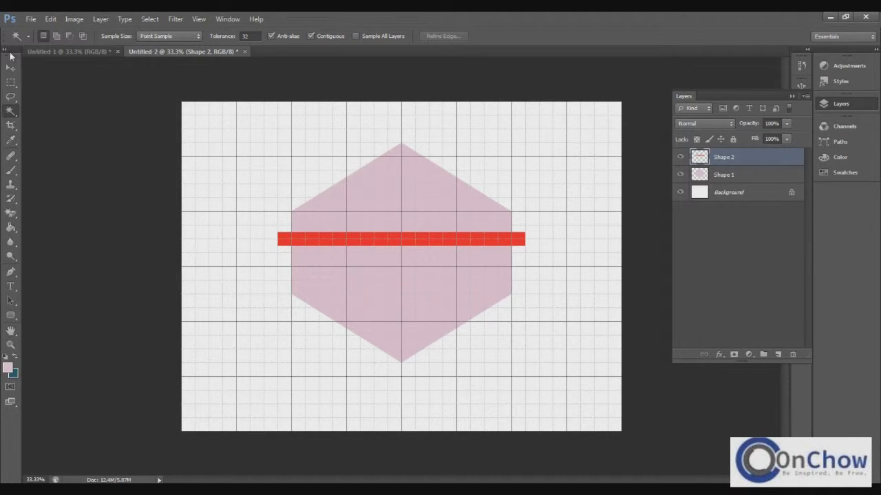
{"action": "left_click", "coordinate": [11, 67]}
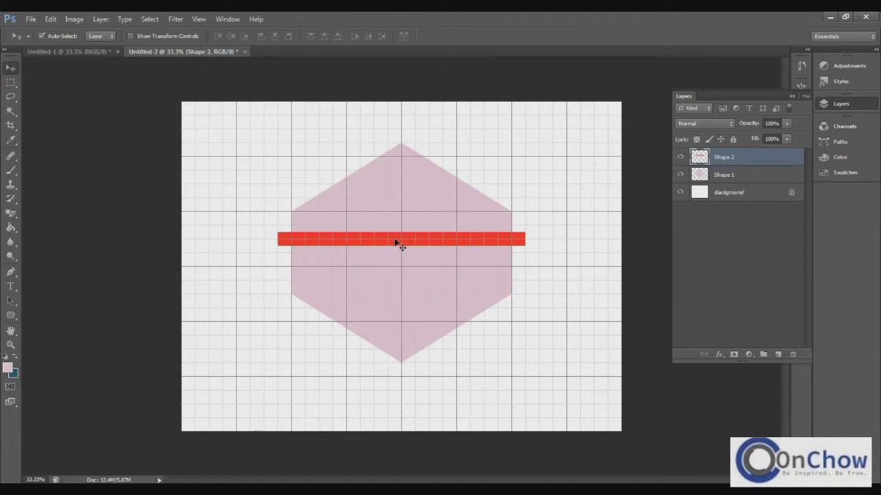
{"action": "key", "text": "shift+Down"}
{"action": "key", "text": "shift+Down"}
{"action": "key", "text": "shift+Down"}
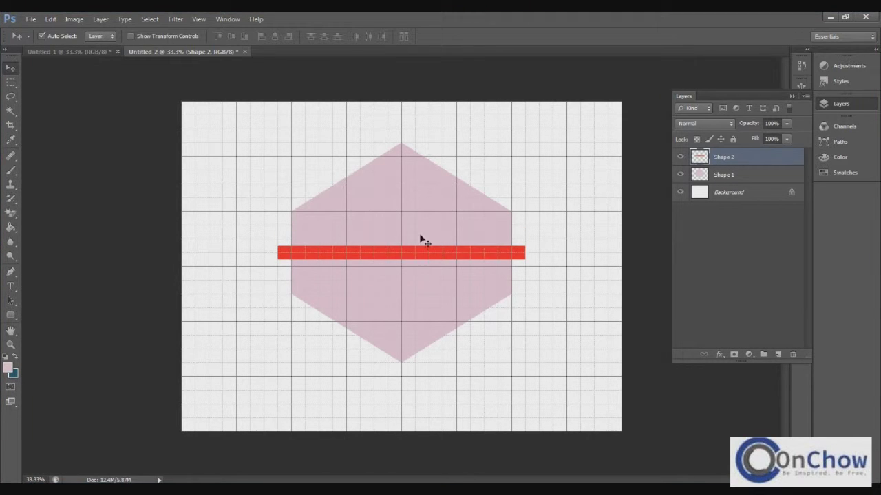
Step: Magic-wand select the red bar's shape and make the hexagon's Shape 1 layer active
{"action": "left_click", "coordinate": [10, 111]}
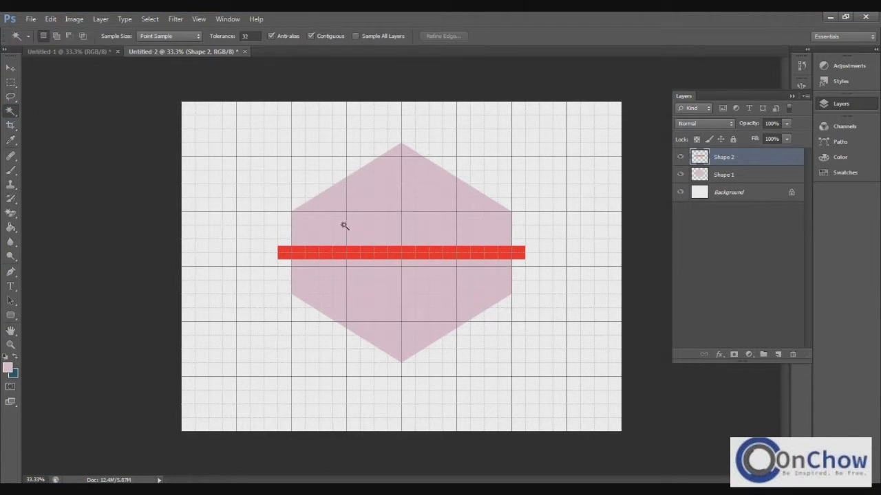
{"action": "left_click", "coordinate": [393, 258]}
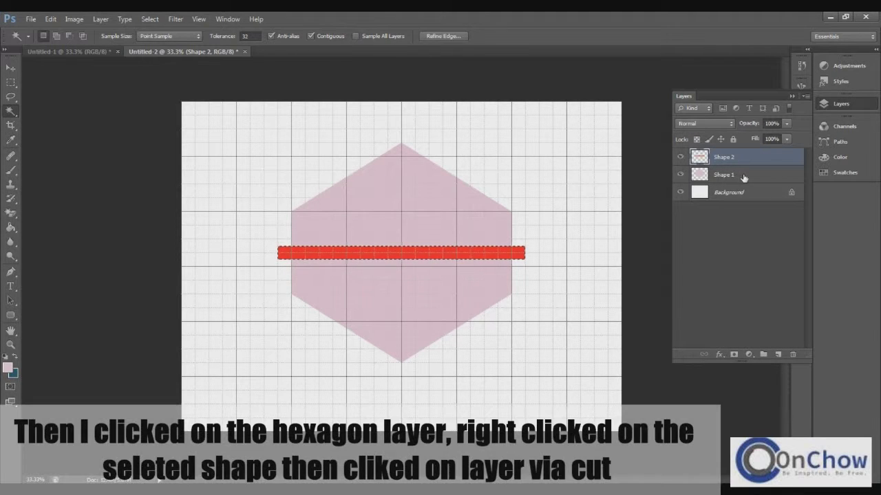
{"action": "left_click", "coordinate": [743, 177]}
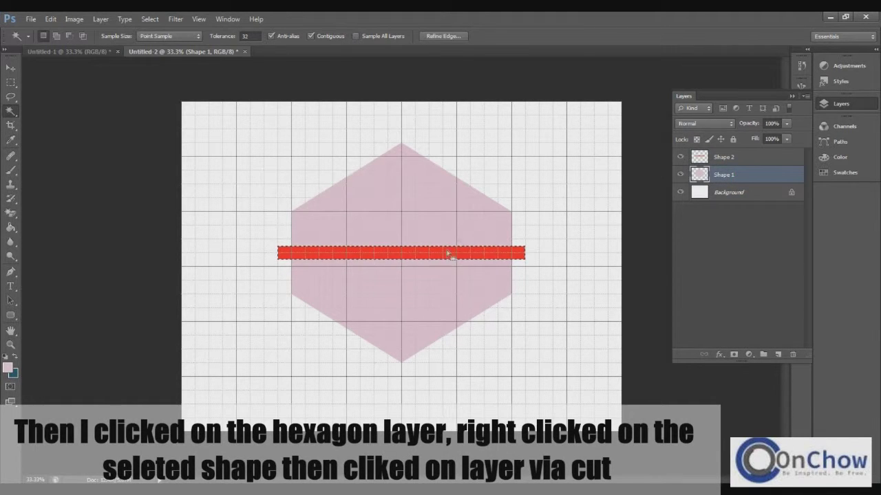
{"action": "right_click", "coordinate": [418, 259]}
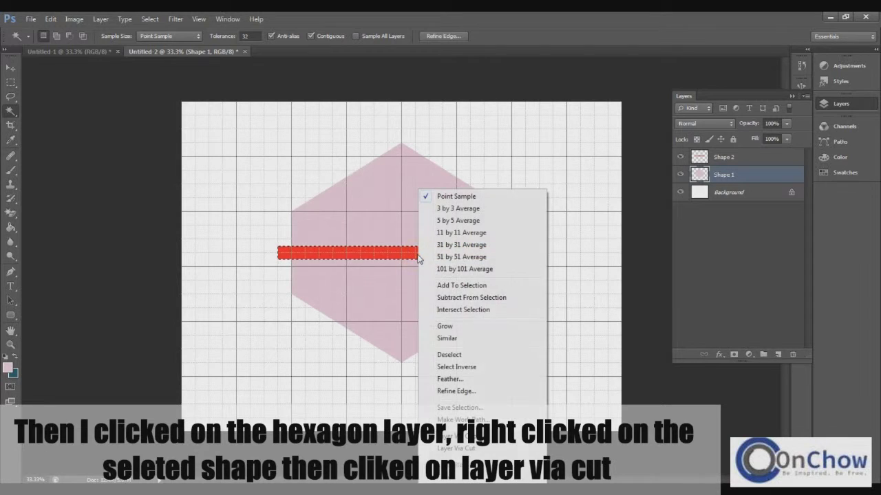
Step: Cut the bar-shaped strip out of the hexagon via Layer Via Cut and delete Layer 1
{"action": "left_click", "coordinate": [457, 448]}
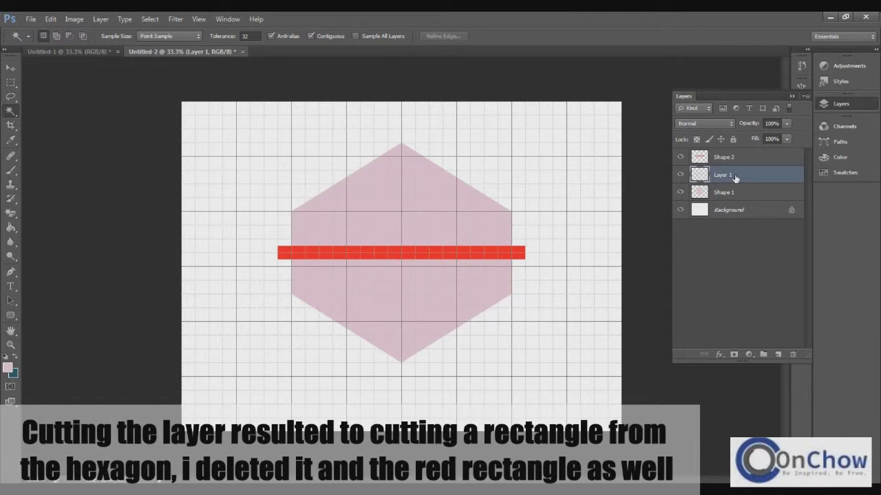
{"action": "right_click", "coordinate": [735, 176]}
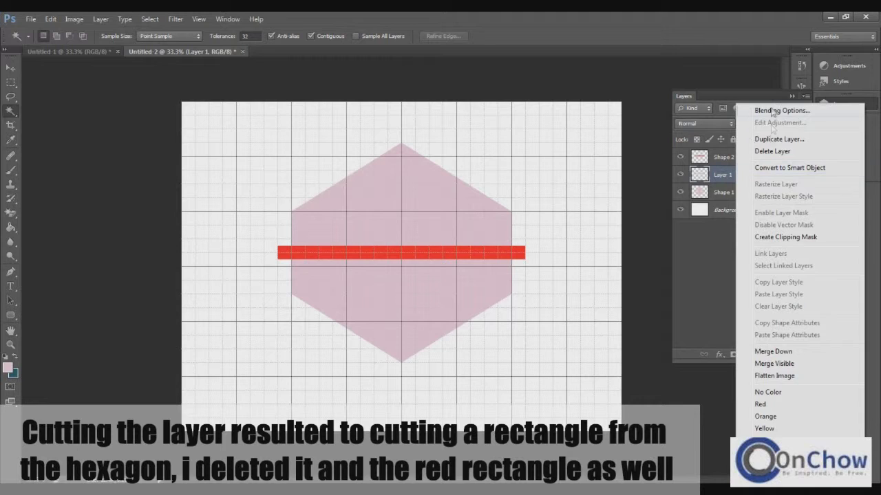
{"action": "left_click", "coordinate": [771, 151]}
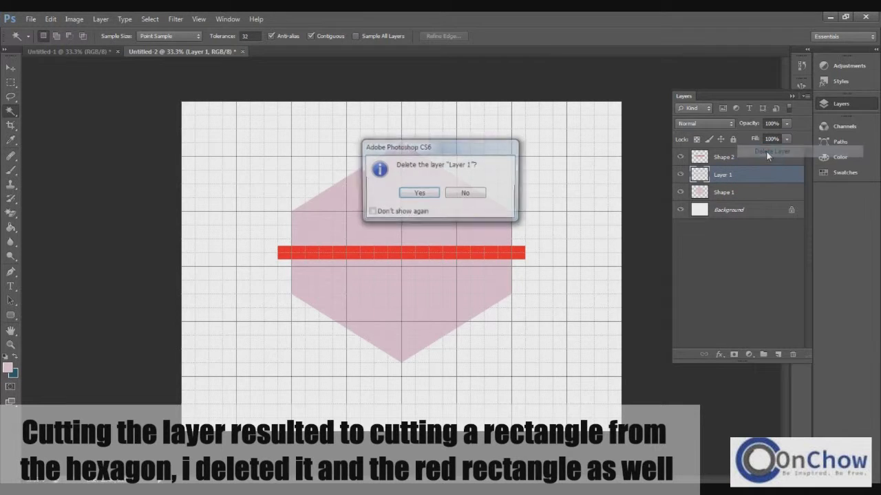
{"action": "left_click", "coordinate": [406, 193]}
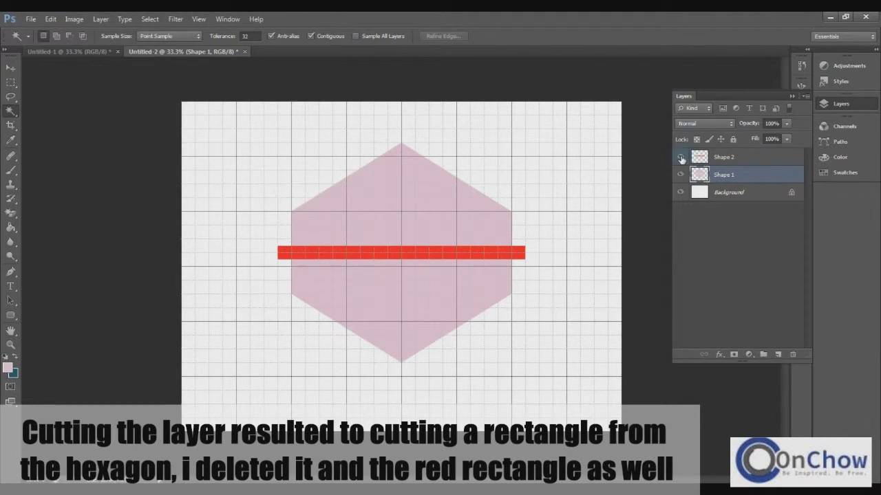
Step: Check the gap by toggling the red bar, then delete the Shape 2 layer
{"action": "left_click", "coordinate": [681, 158]}
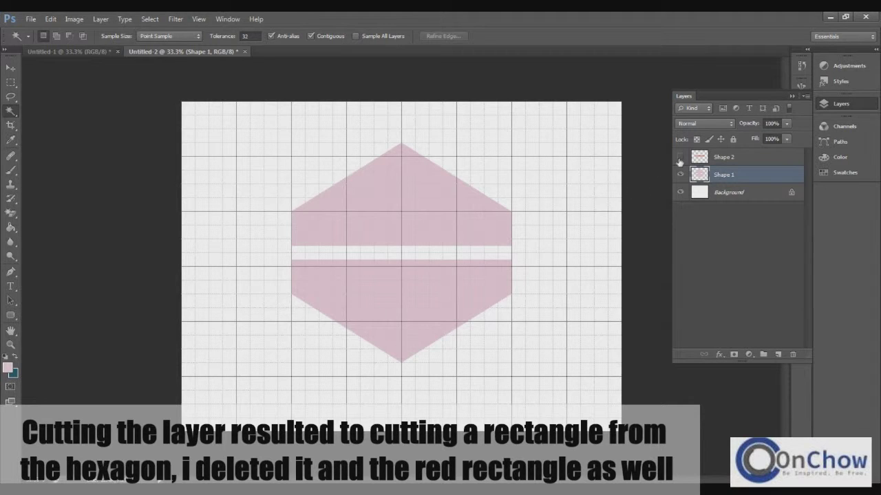
{"action": "left_click", "coordinate": [680, 158]}
{"action": "right_click", "coordinate": [751, 156]}
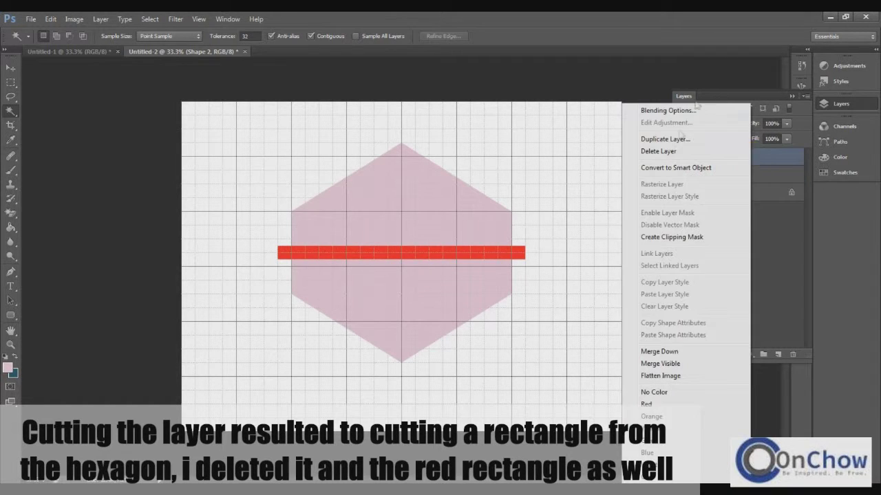
{"action": "left_click", "coordinate": [659, 151]}
{"action": "left_click", "coordinate": [417, 193]}
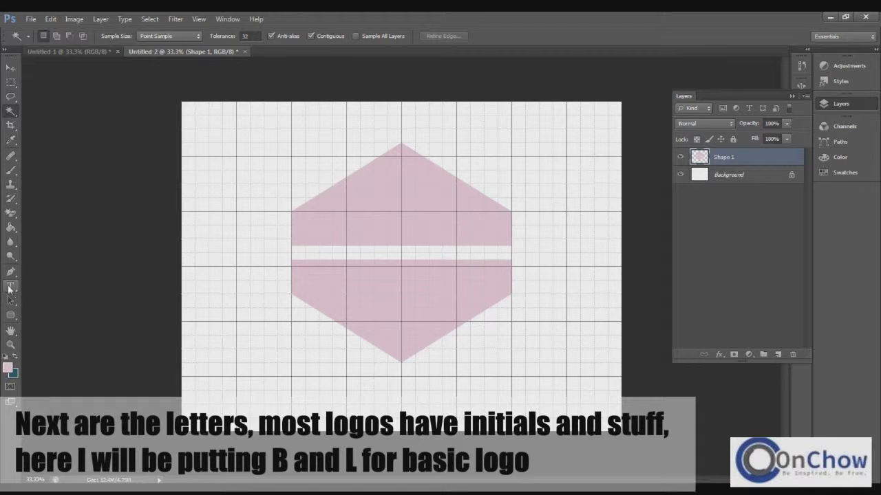
Step: Start a text box and type the initials in black
{"action": "left_click", "coordinate": [9, 289]}
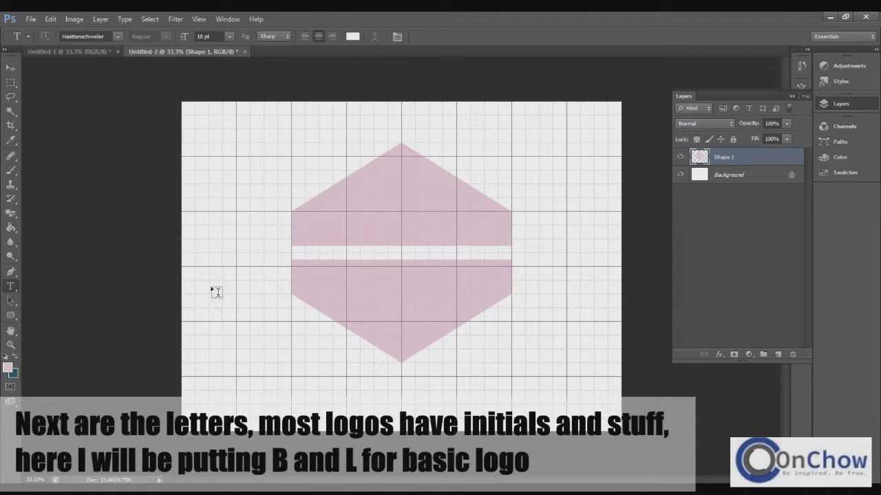
{"action": "left_click_drag", "start_coordinate": [209, 302], "coordinate": [388, 411]}
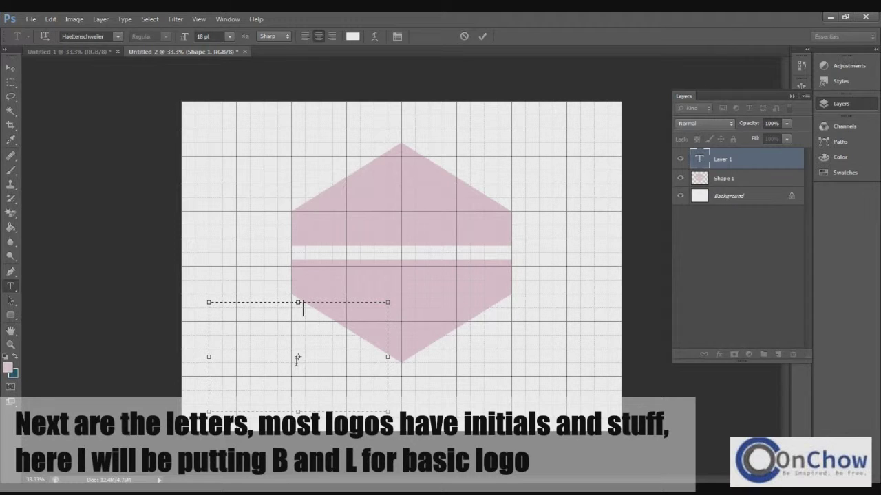
{"action": "type", "text": "BL"}
{"action": "left_click", "coordinate": [353, 36]}
{"action": "left_click", "coordinate": [543, 201]}
{"action": "left_click", "coordinate": [662, 55]}
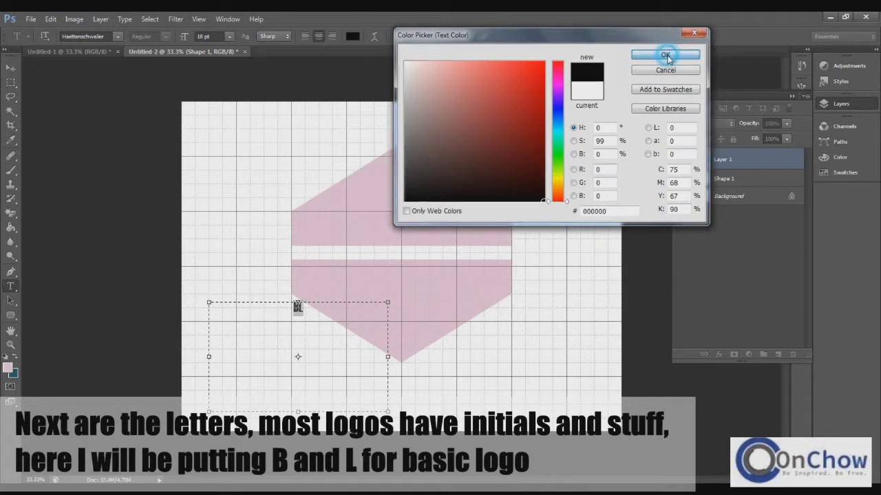
Step: Set the initials' font size to 200 pt
{"action": "double_click", "coordinate": [204, 36]}
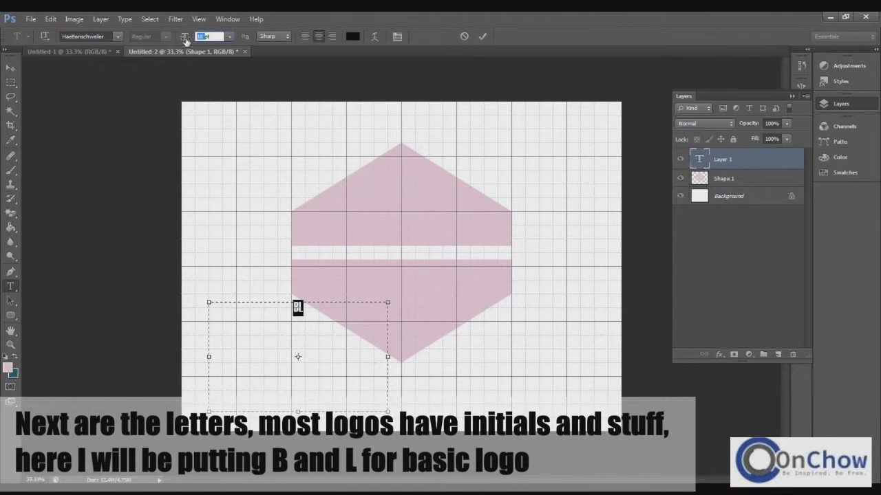
{"action": "type", "text": "2"}
{"action": "key", "text": "Return"}
{"action": "type", "text": "200"}
{"action": "key", "text": "Return"}
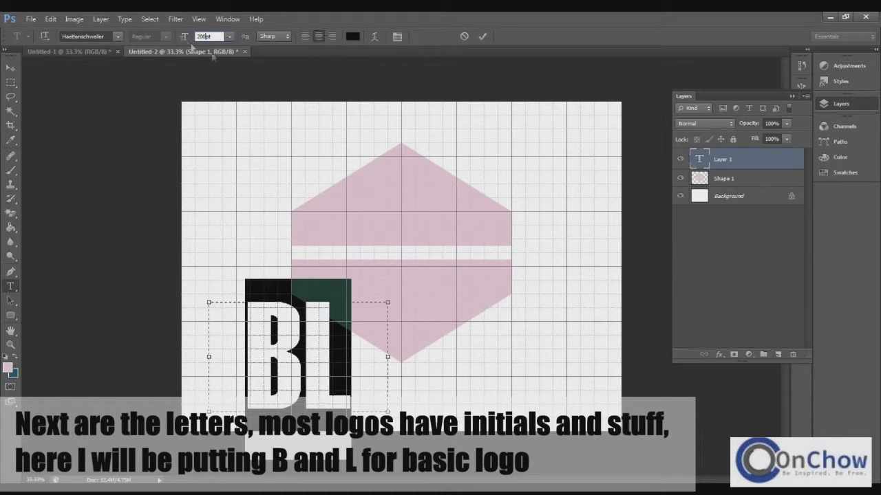
Step: Commit the BL text and move it to the hexagon's centre
{"action": "left_click", "coordinate": [350, 381]}
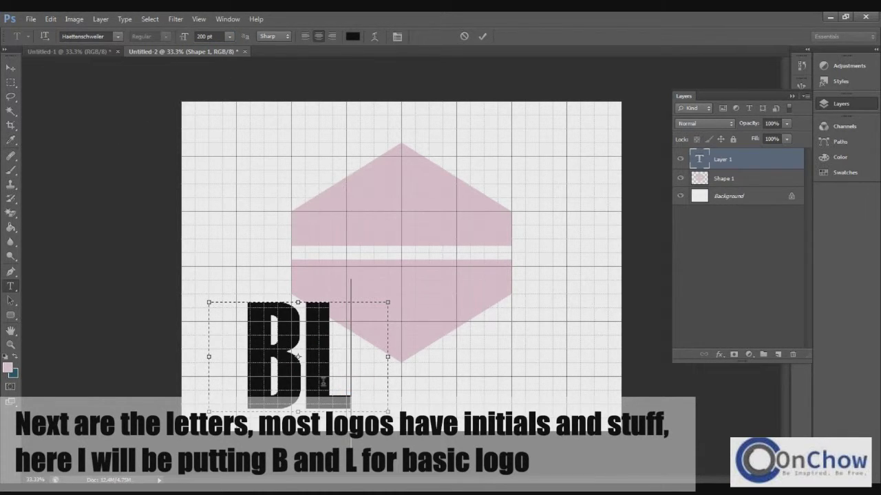
{"action": "left_click", "coordinate": [10, 67]}
{"action": "left_click_drag", "start_coordinate": [320, 347], "coordinate": [431, 229]}
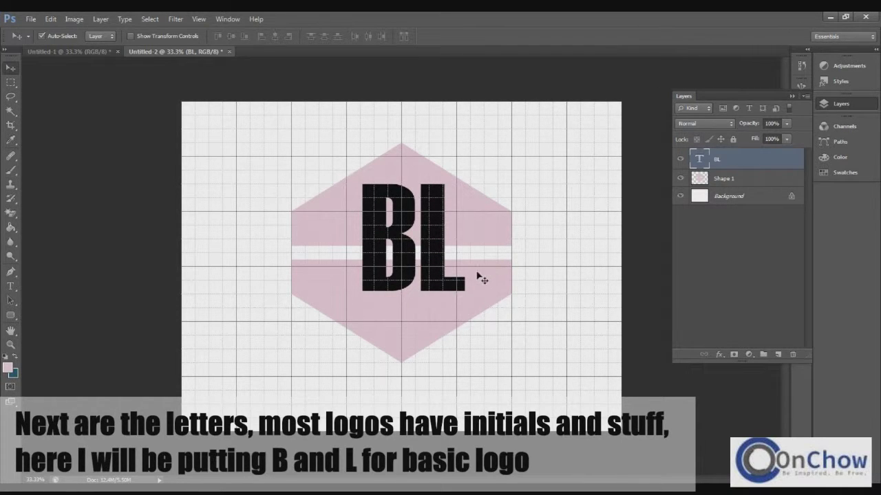
{"action": "key", "text": "Left"}
{"action": "key", "text": "Left"}
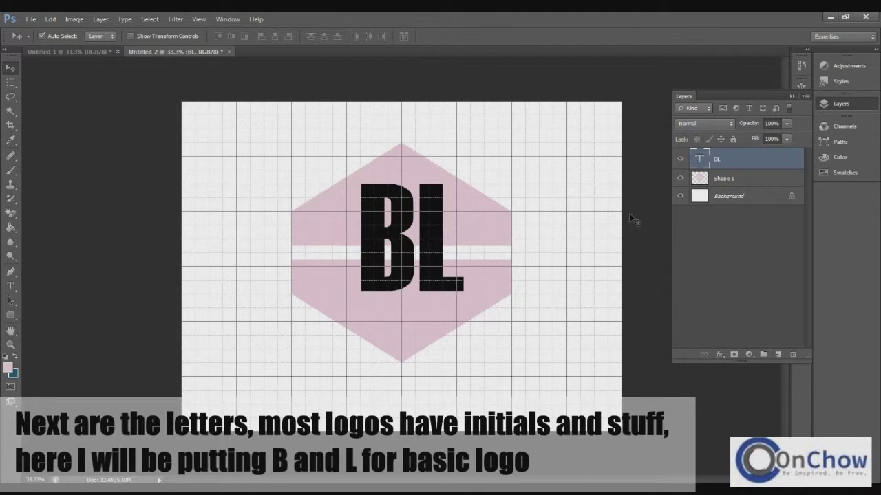
Step: Change the BL text's font size to 110 pt
{"action": "left_click", "coordinate": [11, 286]}
{"action": "left_click", "coordinate": [411, 253]}
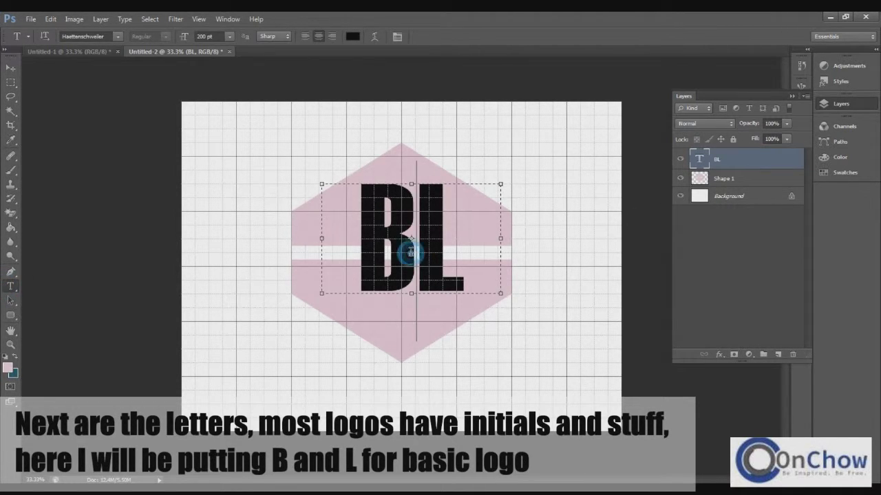
{"action": "key", "text": "ctrl+a"}
{"action": "left_click", "coordinate": [203, 36]}
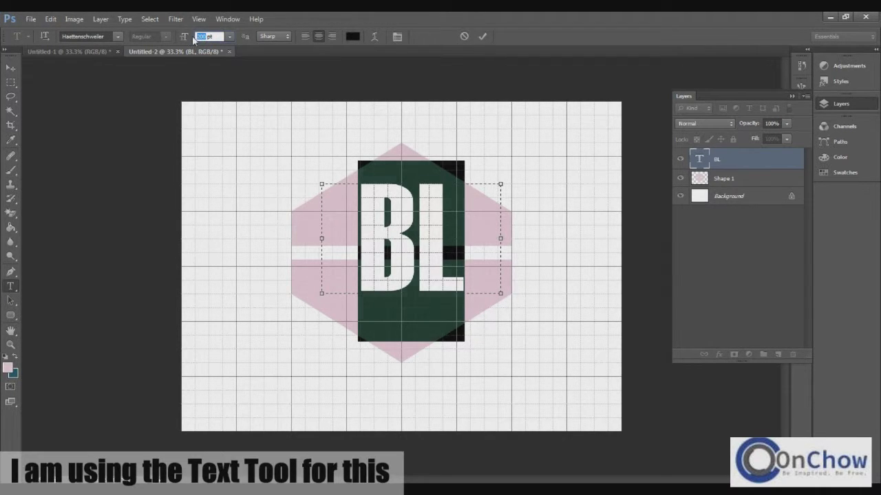
{"action": "type", "text": "1"}
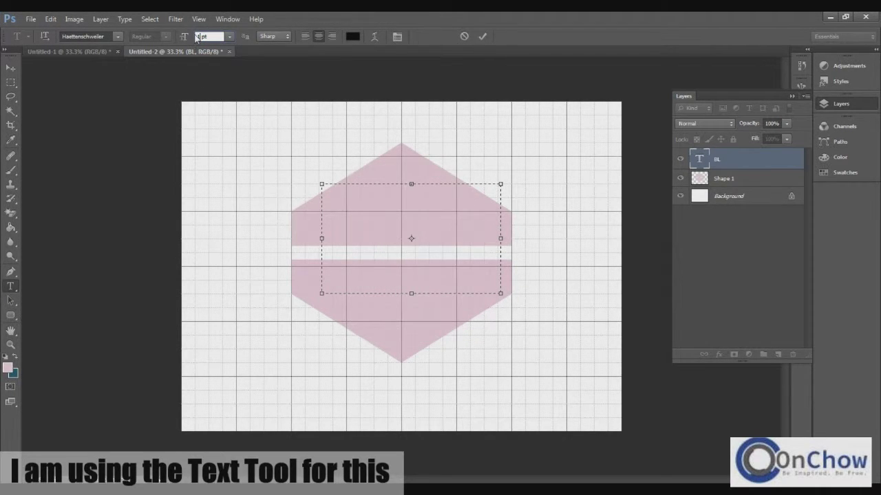
{"action": "type", "text": "10"}
Step: Stretch the text box so BL shows fully, commit it, and hide the grid
{"action": "left_click_drag", "start_coordinate": [412, 295], "coordinate": [412, 314]}
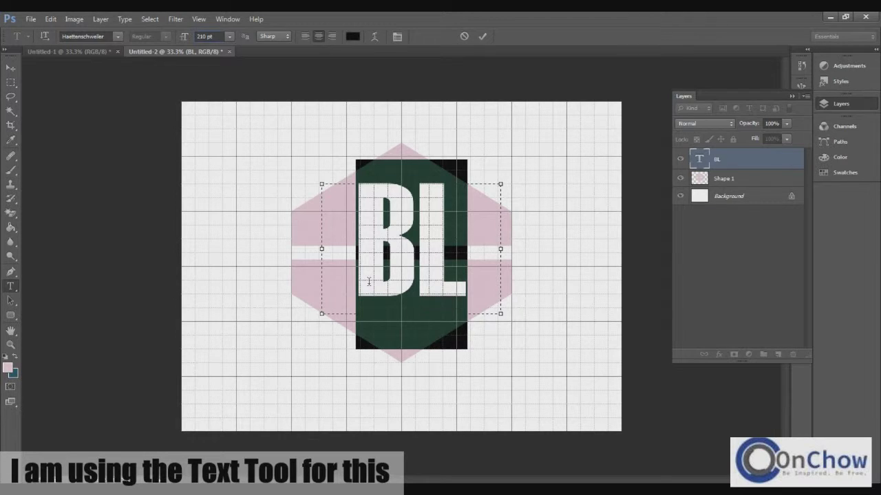
{"action": "left_click", "coordinate": [10, 68]}
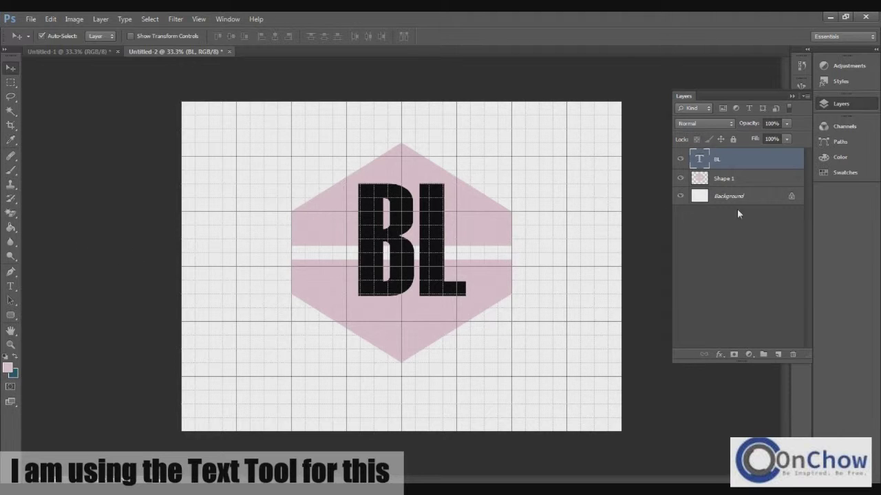
{"action": "left_click", "coordinate": [228, 21]}
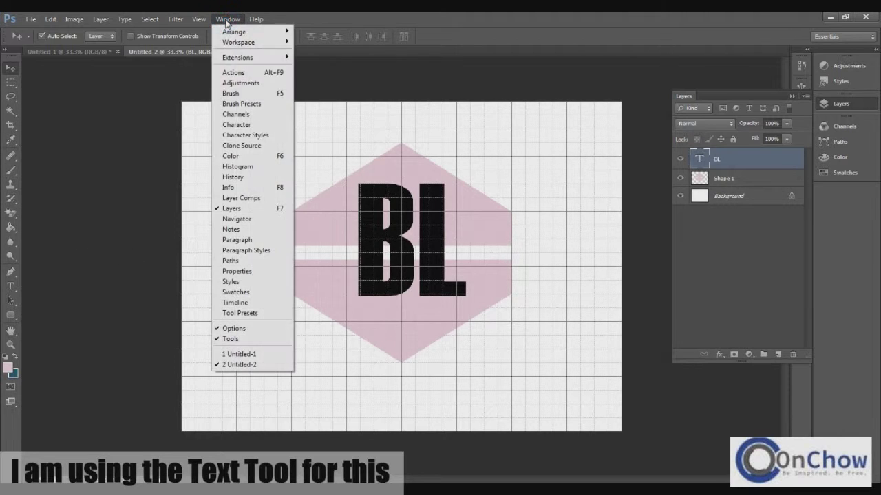
{"action": "mouse_move", "coordinate": [206, 182]}
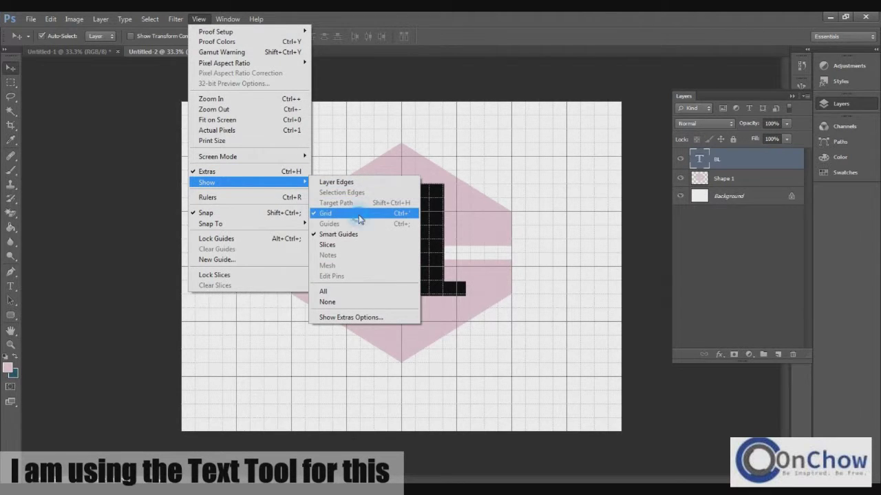
{"action": "left_click", "coordinate": [352, 213]}
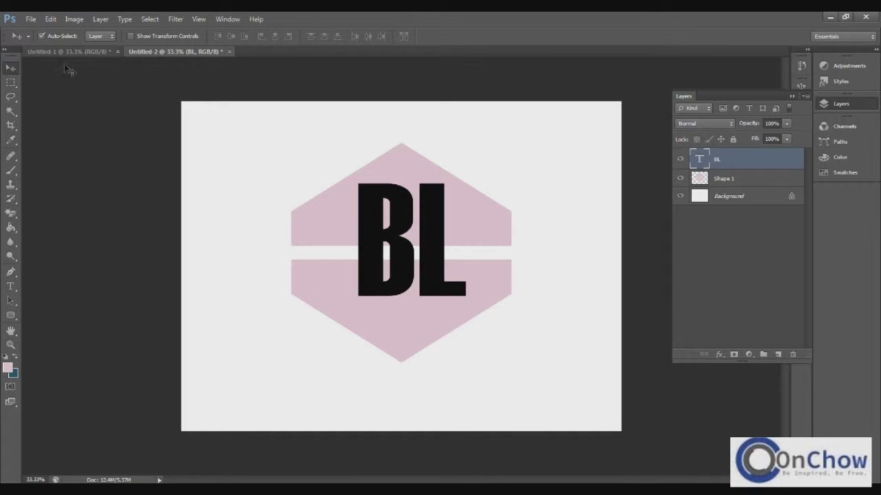
{"action": "left_click_drag", "start_coordinate": [61, 50], "coordinate": [77, 92]}
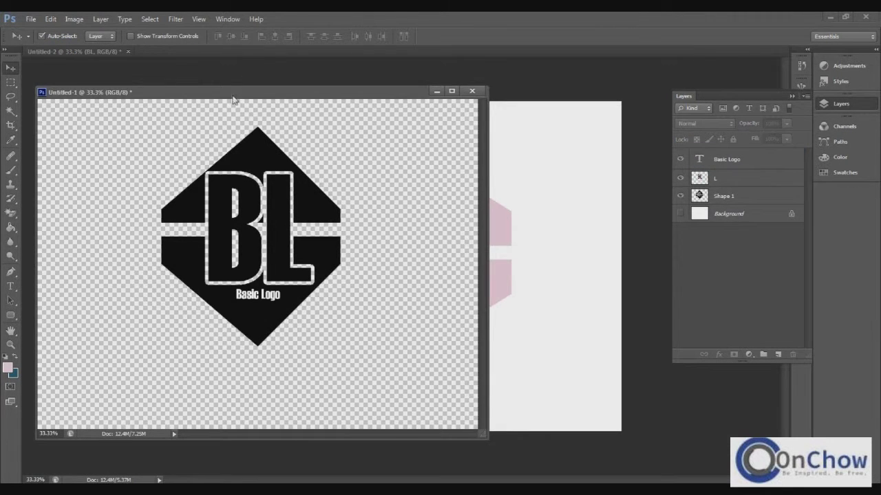
{"action": "left_click_drag", "start_coordinate": [233, 96], "coordinate": [649, 157]}
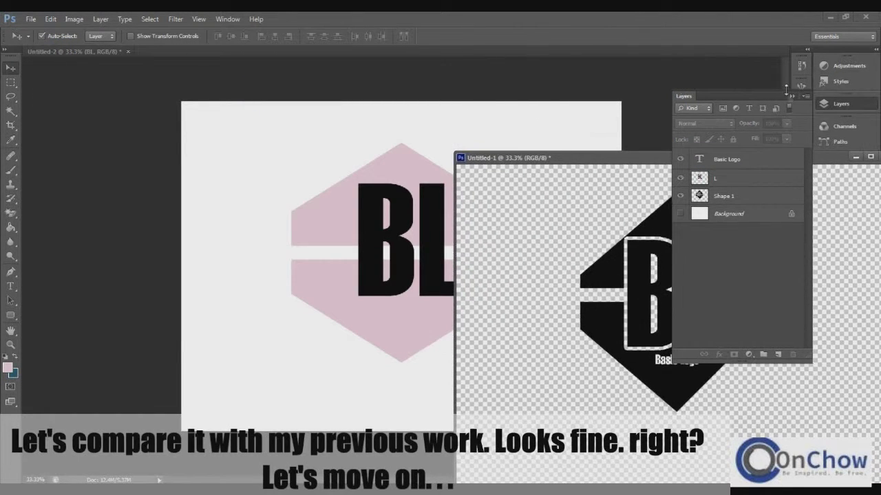
{"action": "left_click", "coordinate": [791, 96]}
{"action": "left_click_drag", "start_coordinate": [659, 152], "coordinate": [708, 114]}
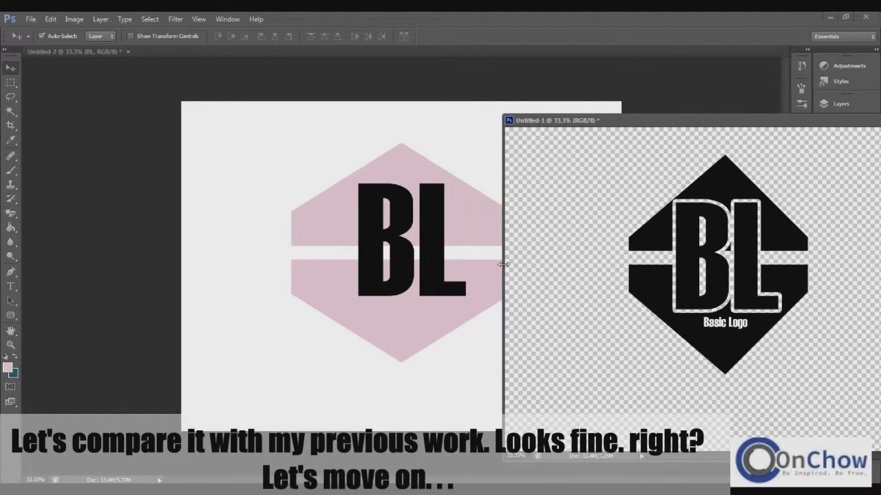
{"action": "mouse_move", "coordinate": [681, 121]}
{"action": "left_mouse_down"}
{"action": "mouse_move", "coordinate": [319, 68]}
{"action": "mouse_move", "coordinate": [311, 53]}
{"action": "left_mouse_up"}
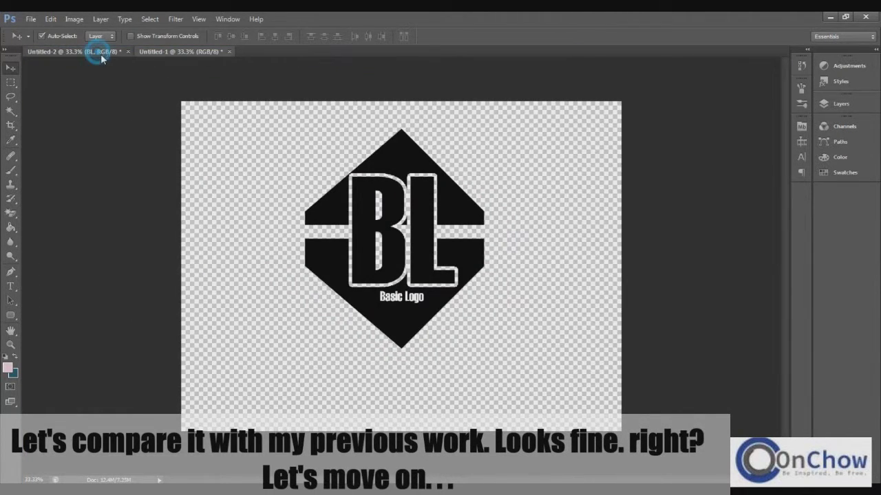
{"action": "left_click", "coordinate": [101, 53]}
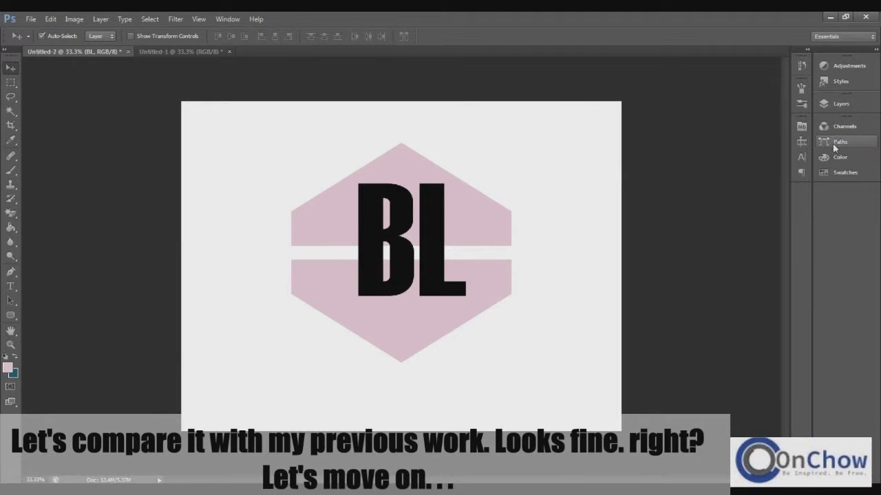
{"action": "left_click", "coordinate": [834, 105]}
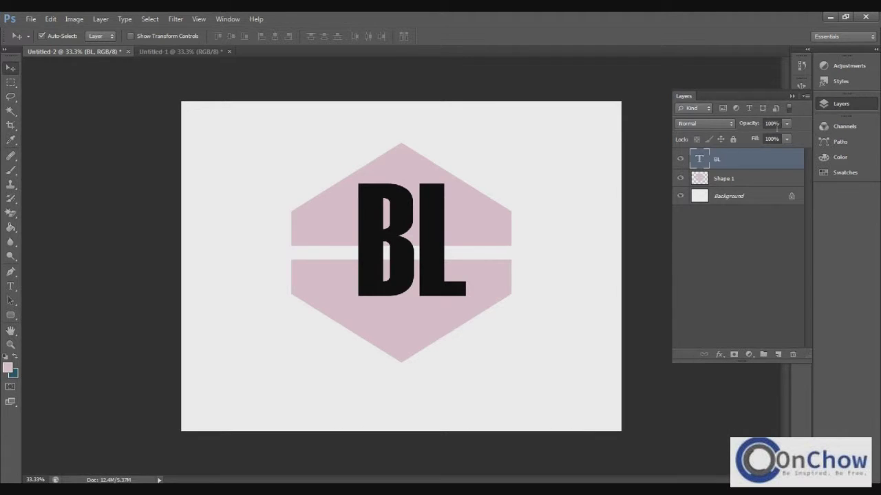
Step: Shrink the Shape 1 hexagon evenly around its centre with Free Transform
{"action": "left_click", "coordinate": [744, 181]}
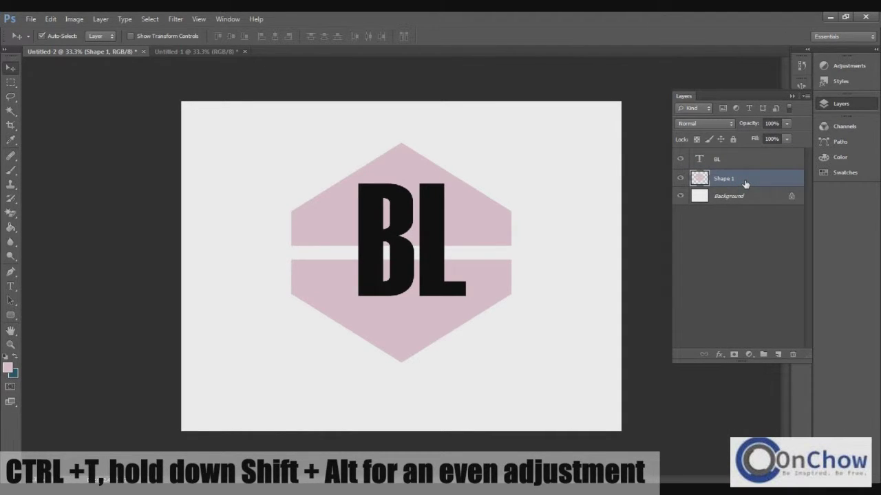
{"action": "key", "text": "ctrl+t"}
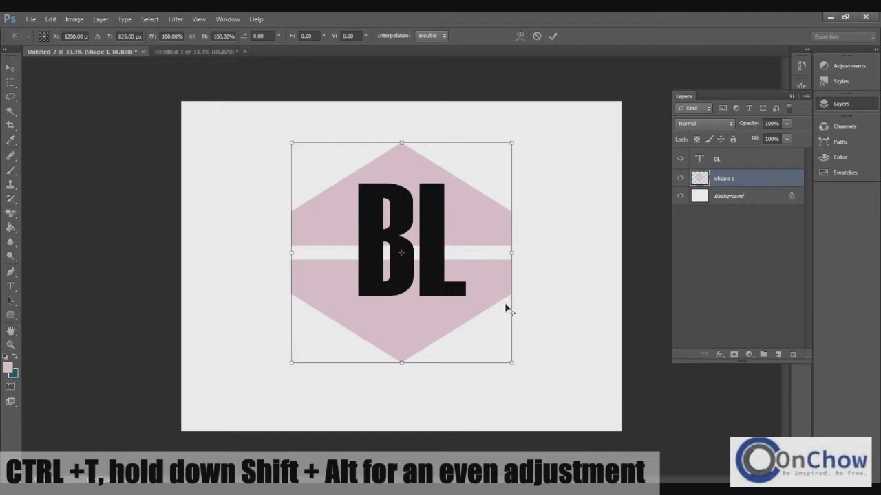
{"action": "left_click_drag", "start_coordinate": [513, 365], "coordinate": [500, 353]}
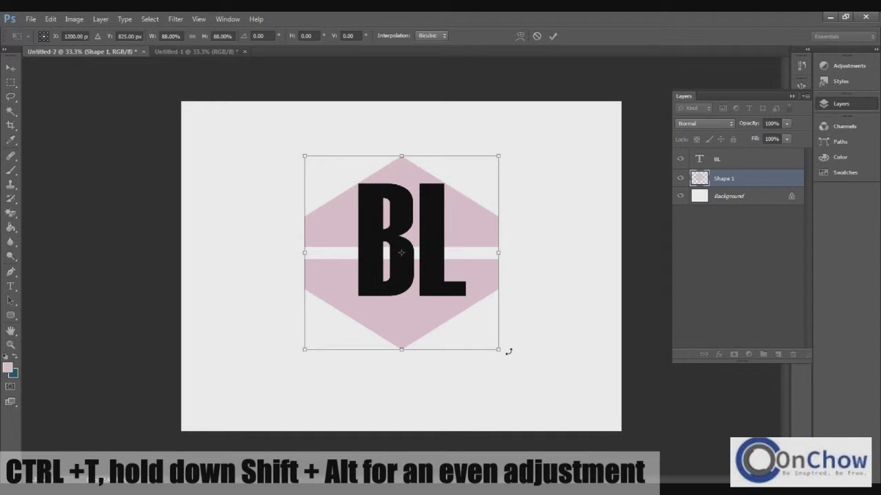
{"action": "key", "text": "Return"}
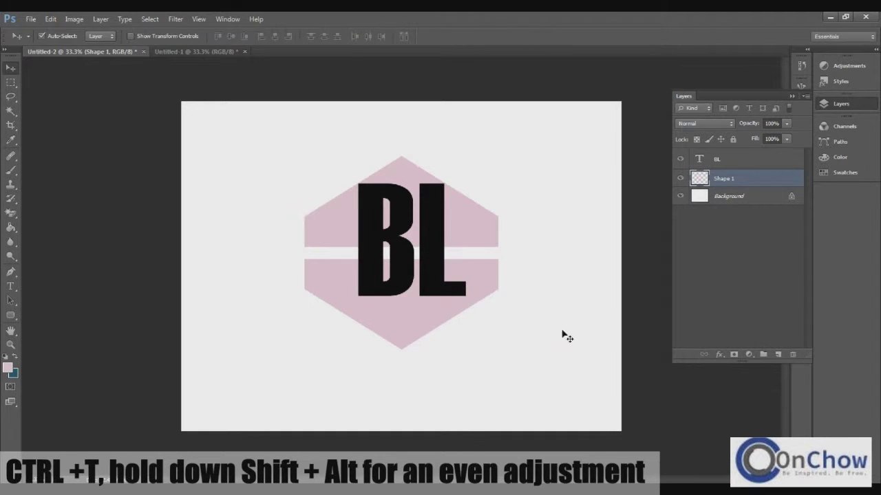
Step: Nudge the BL initials slightly down and left
{"action": "left_click", "coordinate": [737, 160]}
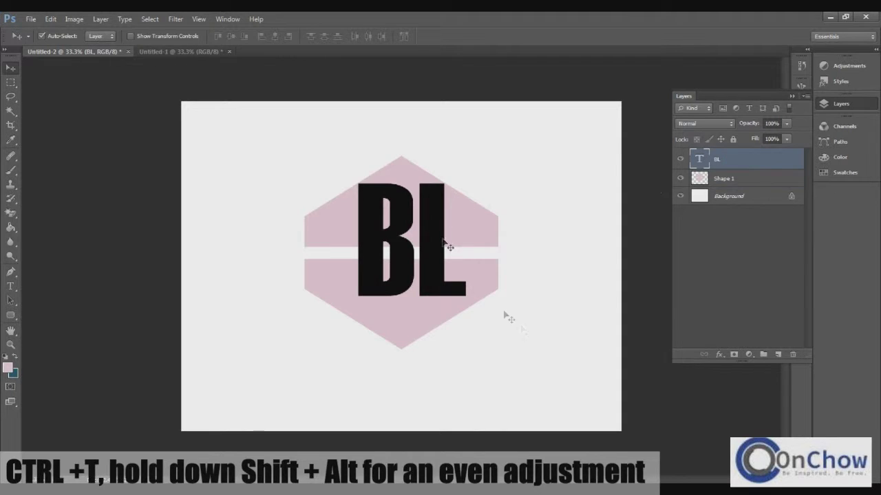
{"action": "left_click_drag", "start_coordinate": [426, 279], "coordinate": [428, 283]}
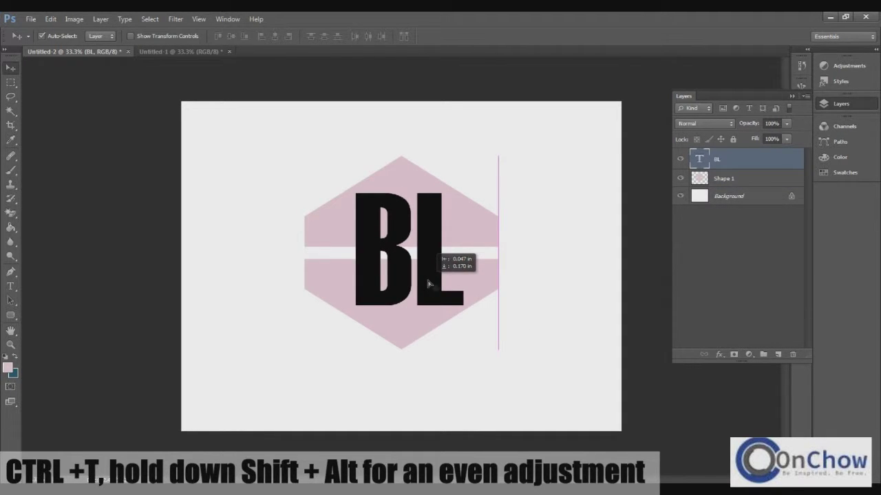
{"action": "left_click_drag", "start_coordinate": [428, 283], "coordinate": [428, 284]}
Step: Narrow the hexagon evenly from both sides
{"action": "left_click", "coordinate": [742, 180]}
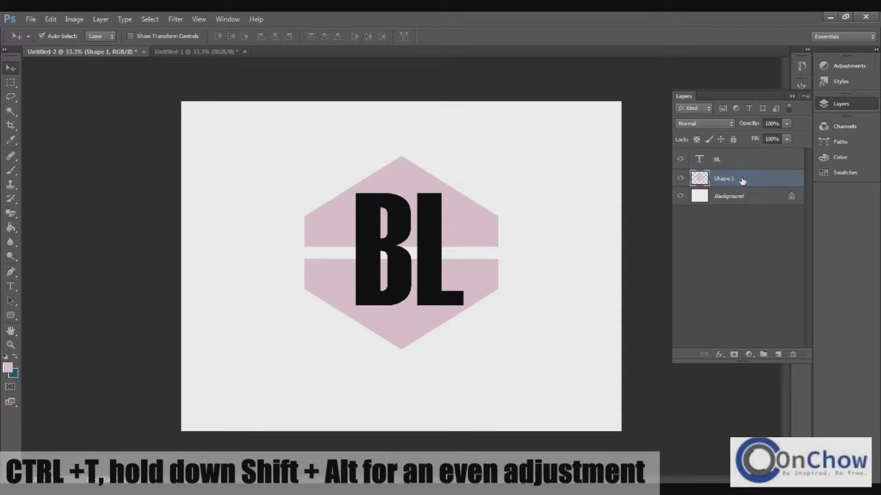
{"action": "key", "text": "ctrl+t"}
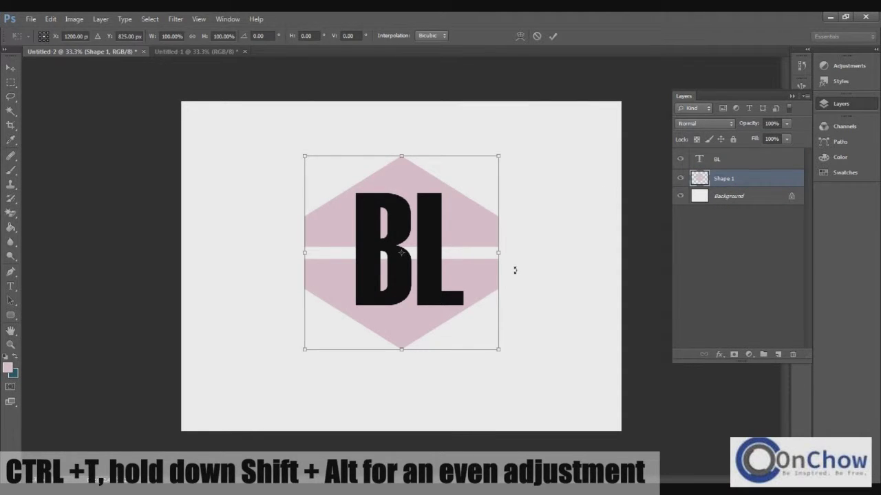
{"action": "left_click_drag", "start_coordinate": [499, 253], "coordinate": [487, 252]}
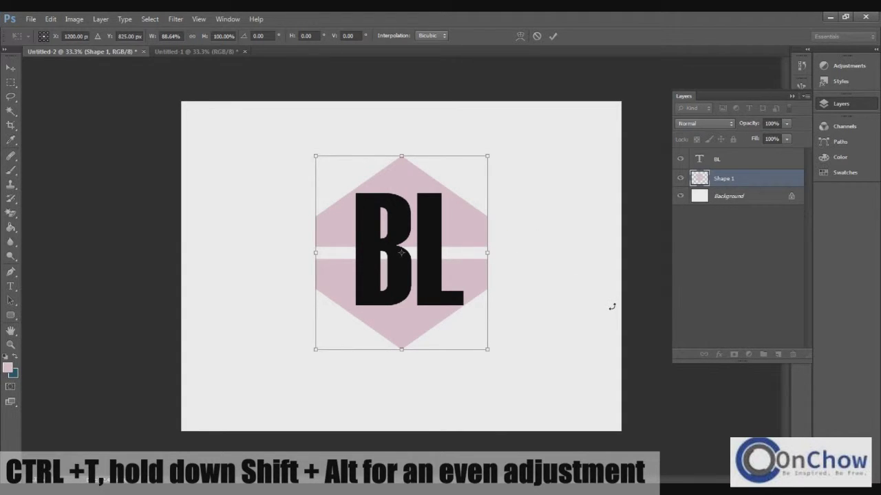
{"action": "key", "text": "Return"}
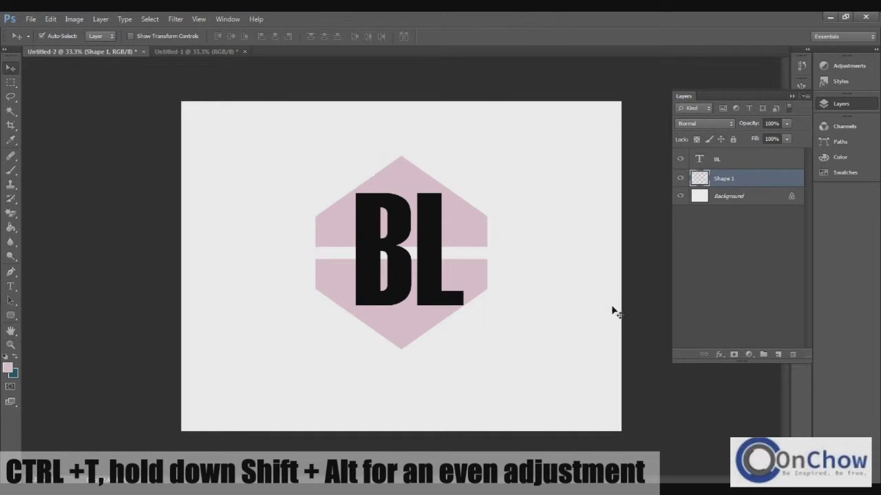
Step: Compare with the earlier logo and enlarge the hexagon evenly to about 105%
{"action": "left_click", "coordinate": [185, 54]}
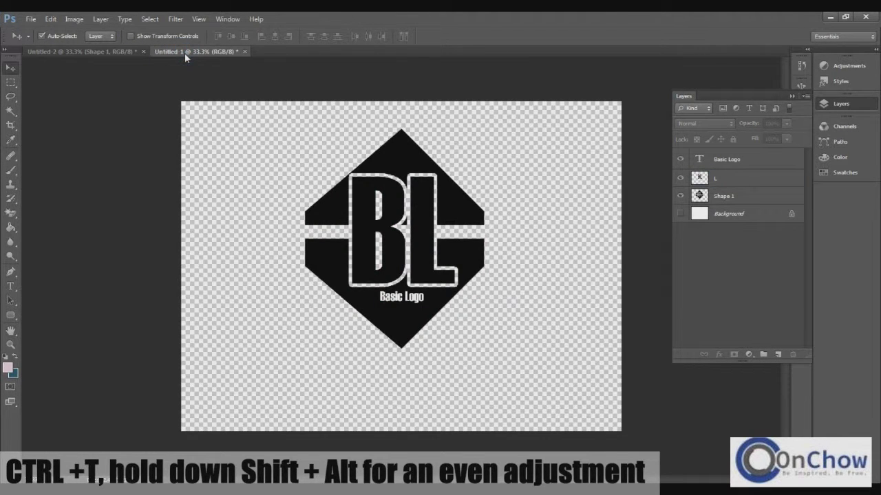
{"action": "left_click", "coordinate": [82, 52]}
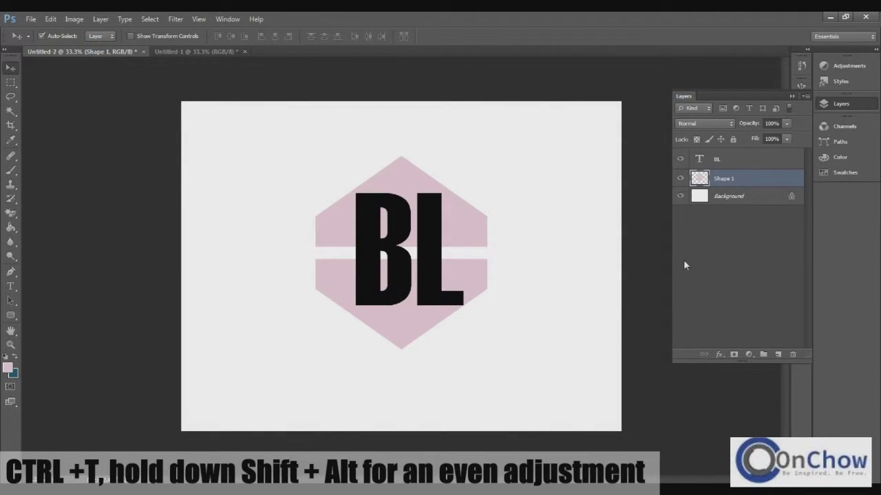
{"action": "key", "text": "ctrl+t"}
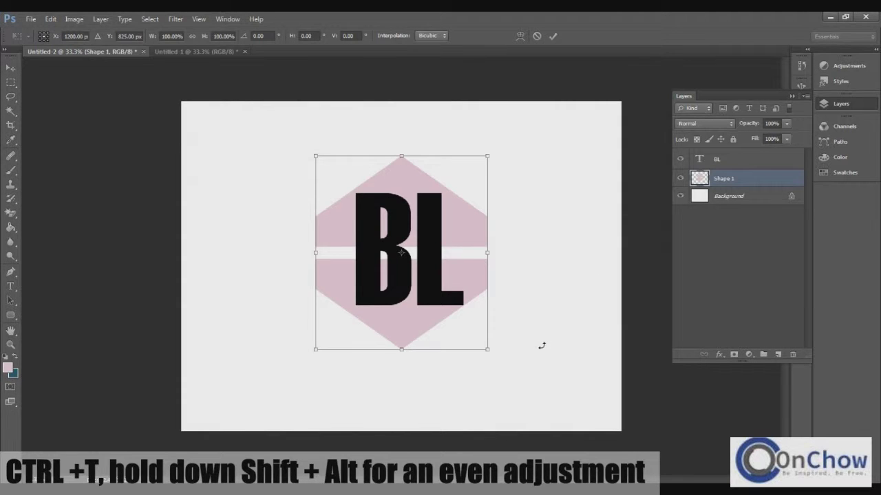
{"action": "left_click_drag", "start_coordinate": [486, 351], "coordinate": [496, 357]}
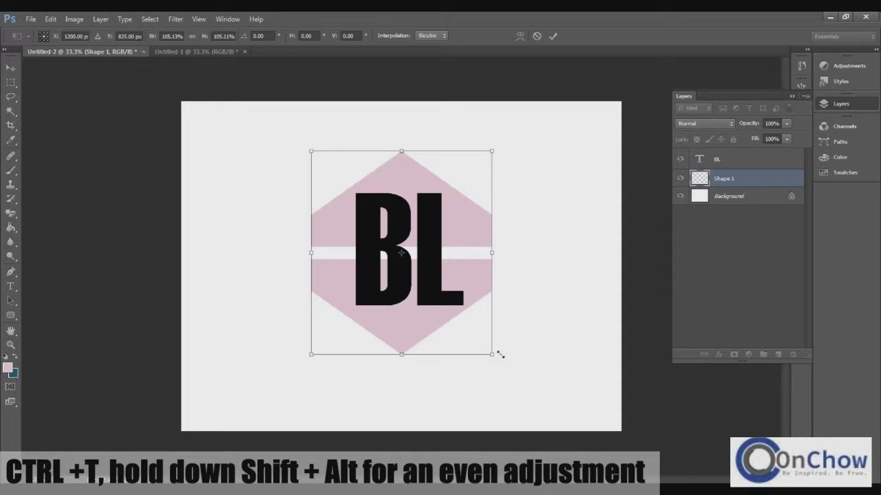
{"action": "key", "text": "Return"}
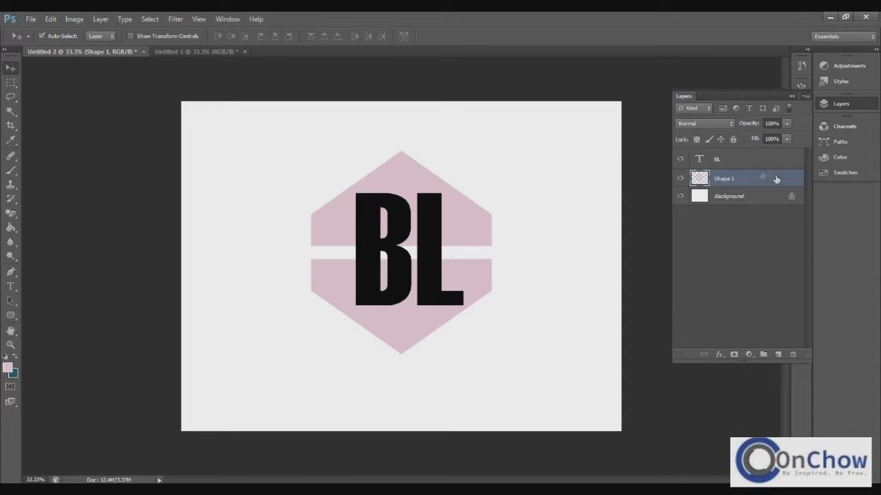
Step: Rasterize the BL text layer into pixels
{"action": "left_click", "coordinate": [731, 160]}
{"action": "right_click", "coordinate": [731, 160]}
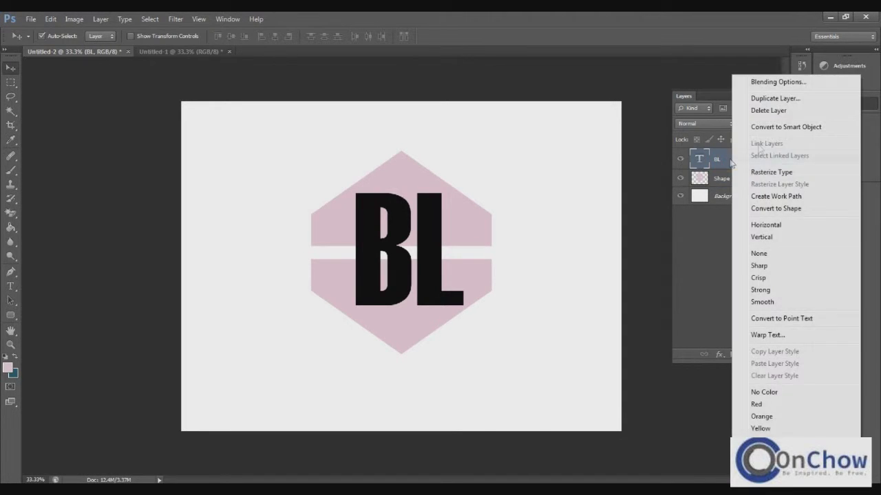
{"action": "left_click", "coordinate": [777, 173]}
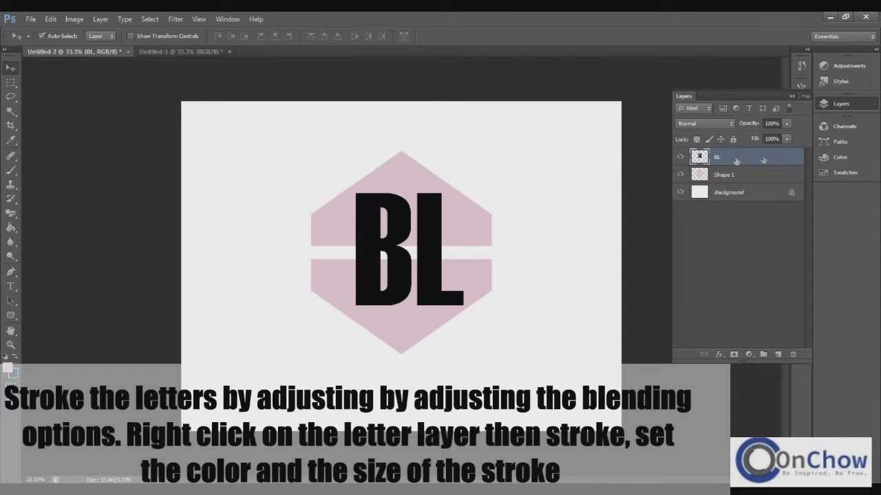
Step: Give the BL letters a 10 px white Stroke layer style
{"action": "right_click", "coordinate": [739, 157]}
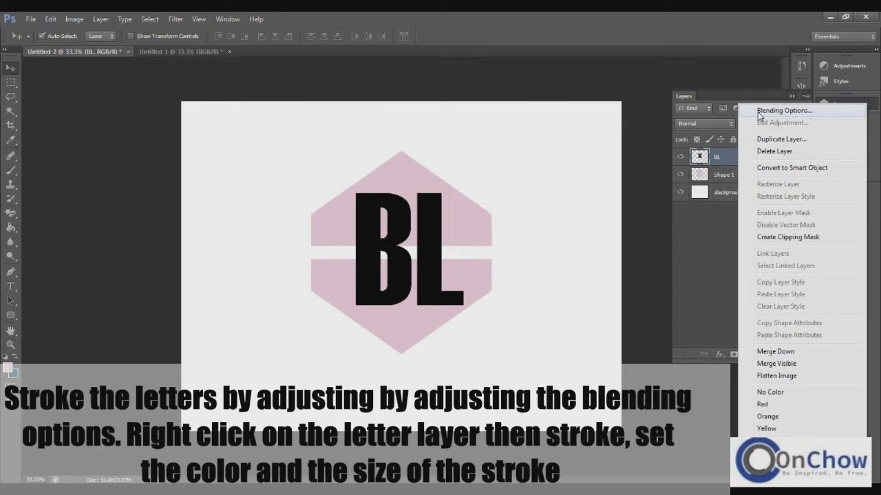
{"action": "left_click", "coordinate": [759, 112]}
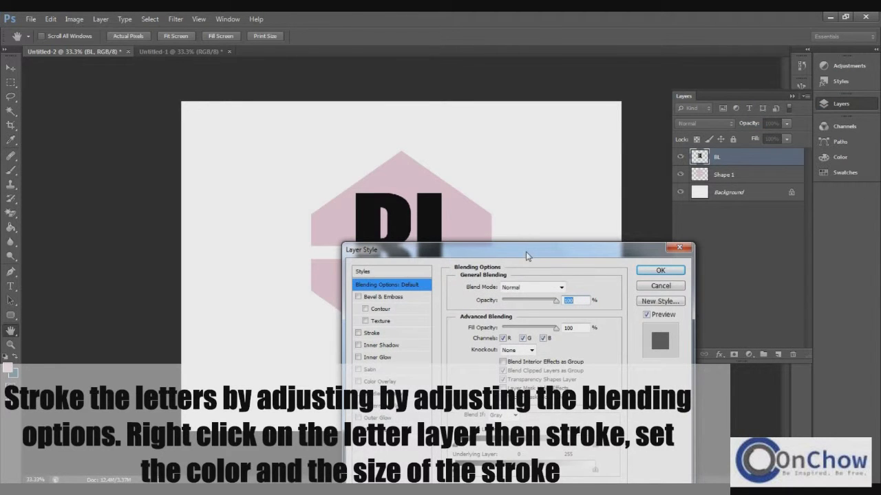
{"action": "left_click_drag", "start_coordinate": [526, 256], "coordinate": [721, 91]}
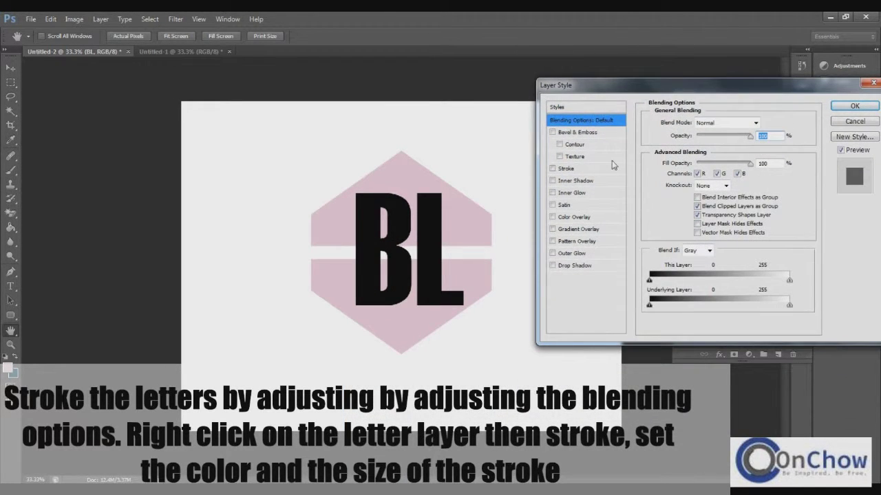
{"action": "left_click", "coordinate": [552, 169]}
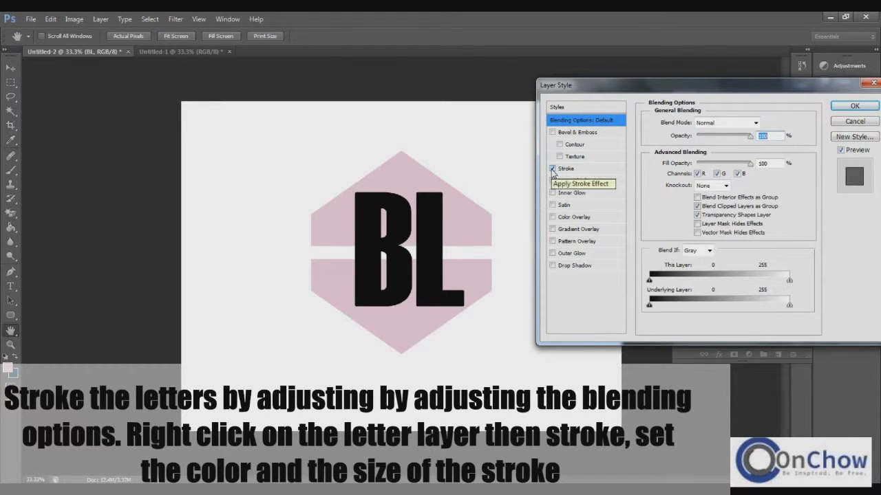
{"action": "left_click", "coordinate": [599, 170]}
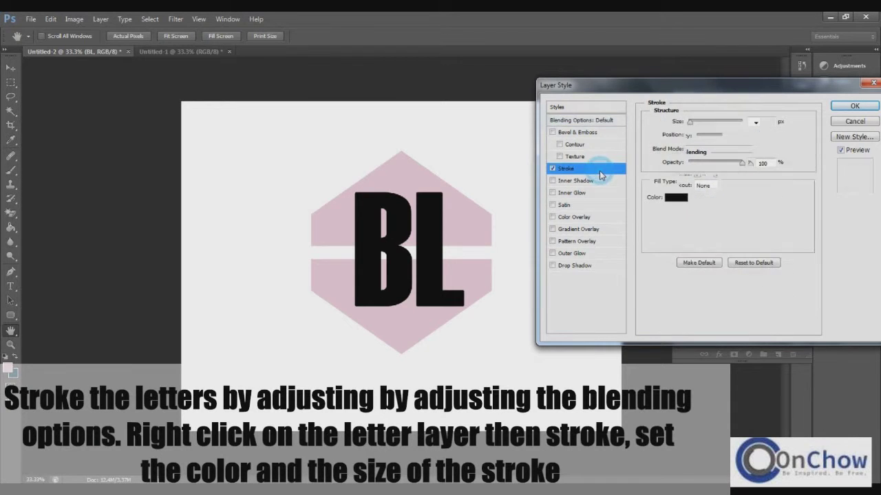
{"action": "left_click", "coordinate": [678, 198]}
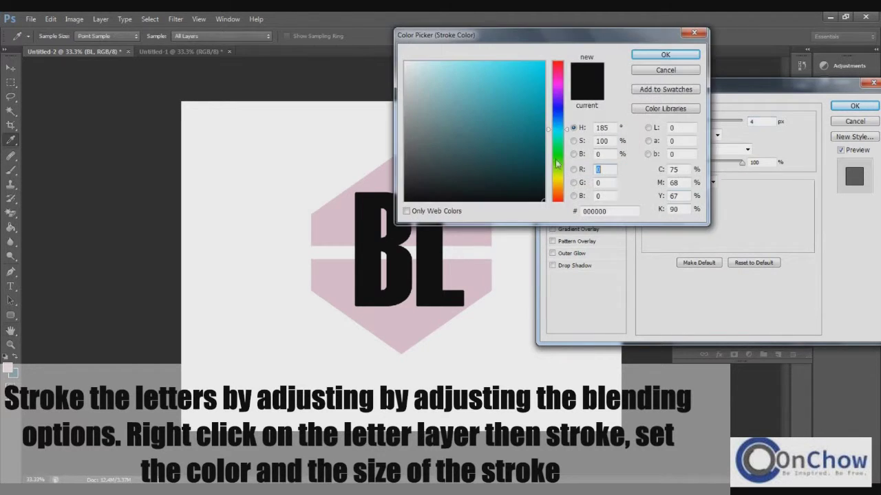
{"action": "left_click", "coordinate": [368, 143]}
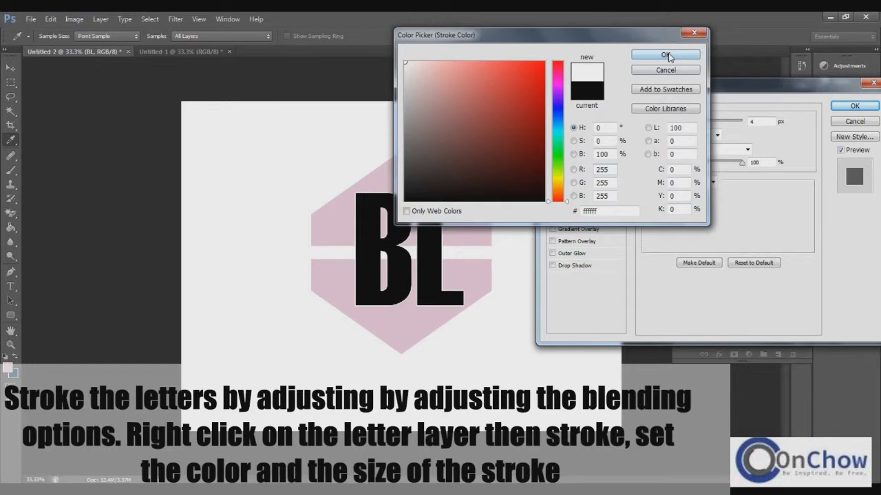
{"action": "left_click", "coordinate": [665, 56]}
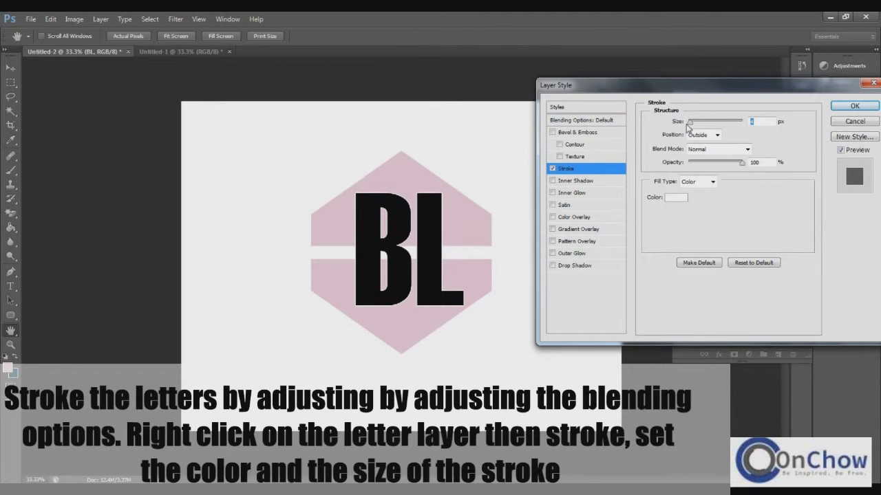
{"action": "left_click_drag", "start_coordinate": [689, 122], "coordinate": [695, 125]}
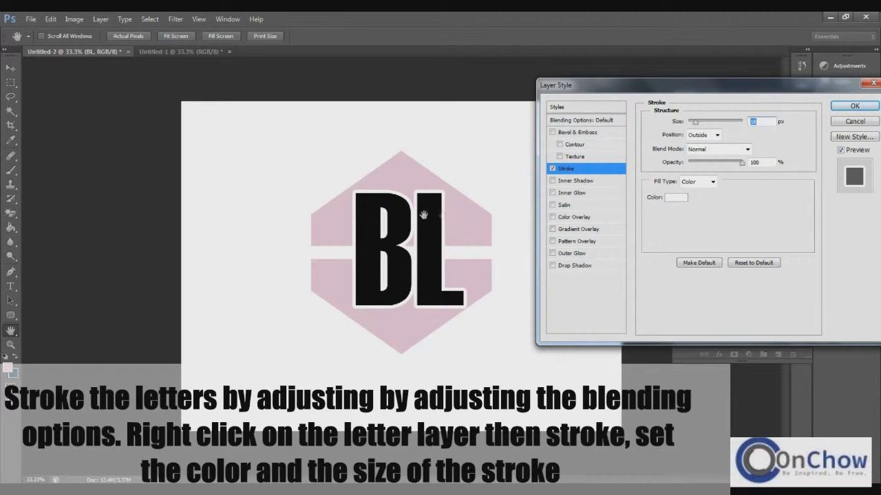
{"action": "left_click", "coordinate": [848, 107]}
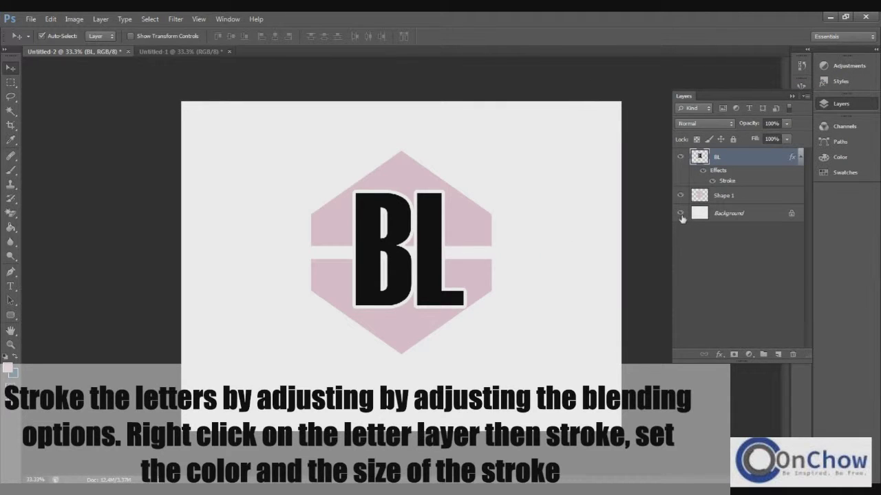
Step: Hide the white Background layer, zoom in on the logo, and select Shape 1
{"action": "left_click", "coordinate": [681, 215]}
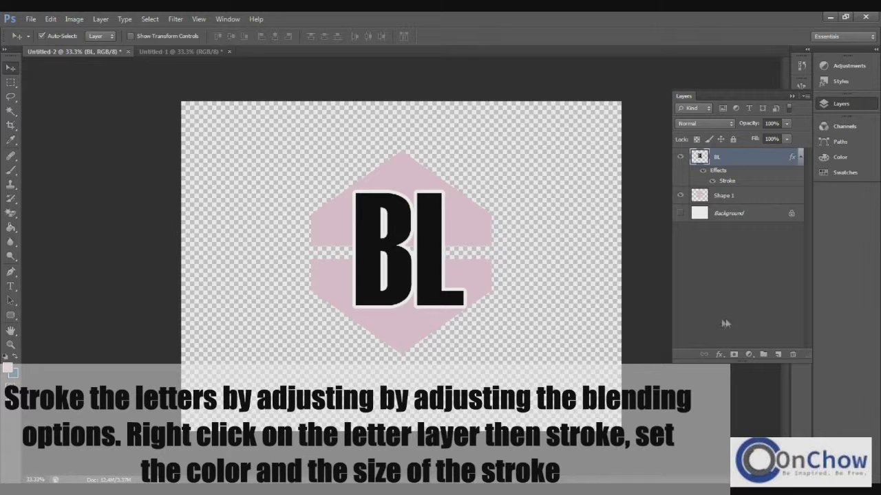
{"action": "key", "text": "ctrl+plus"}
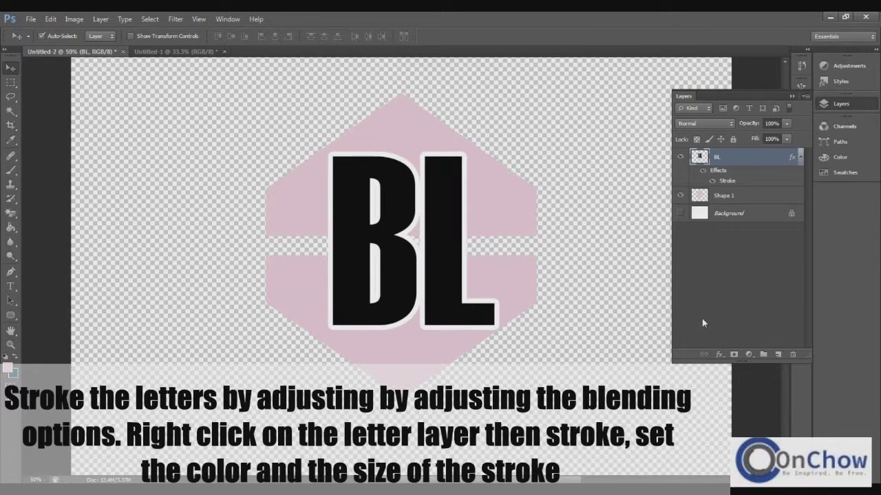
{"action": "key", "text": "ctrl+plus"}
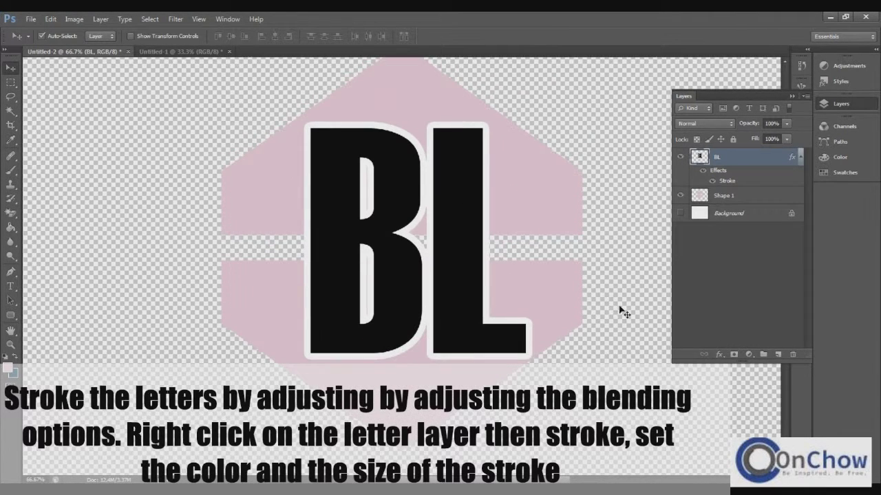
{"action": "left_click", "coordinate": [740, 201]}
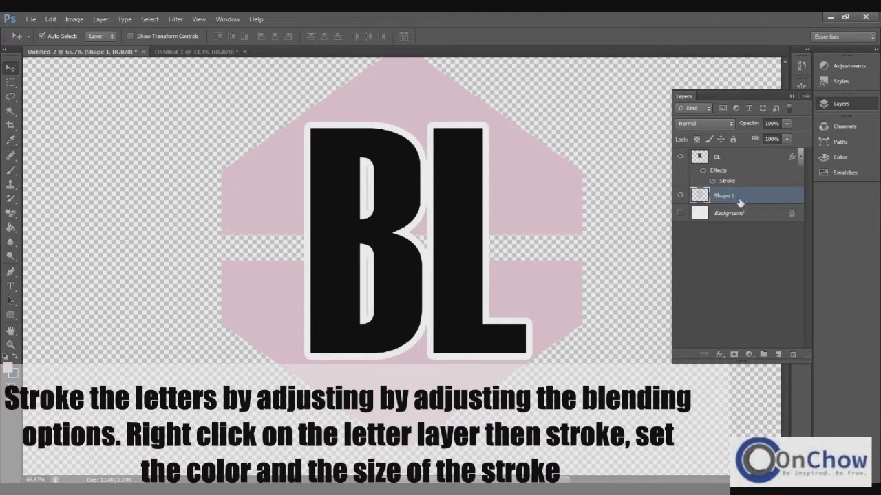
{"action": "right_click", "coordinate": [740, 201]}
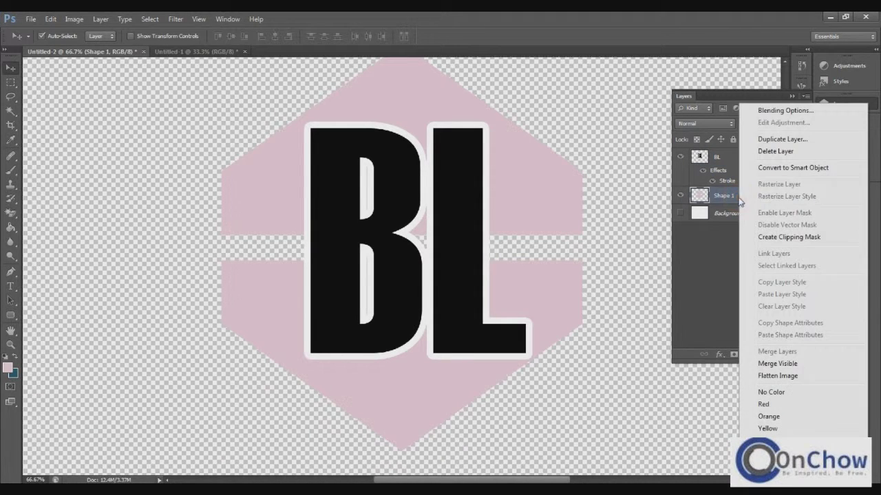
Step: Apply a black Color Overlay to the Shape 1 hexagon through Blending Options
{"action": "left_click", "coordinate": [785, 108]}
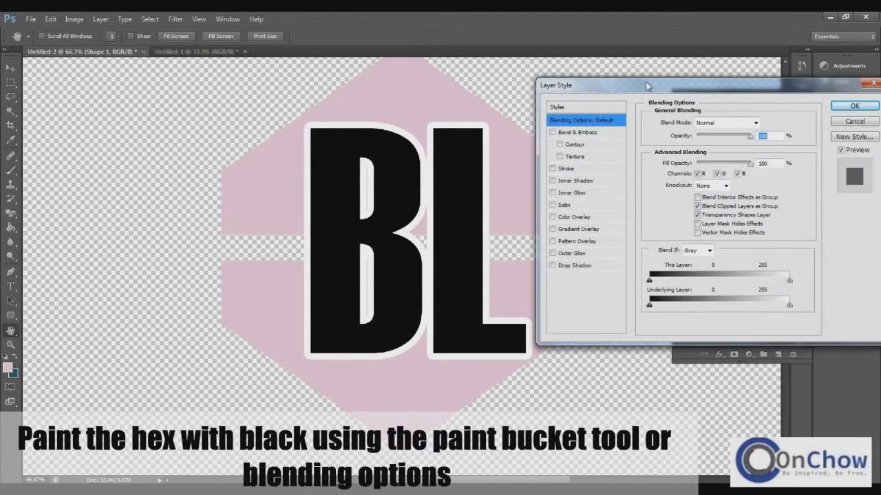
{"action": "left_click", "coordinate": [589, 217]}
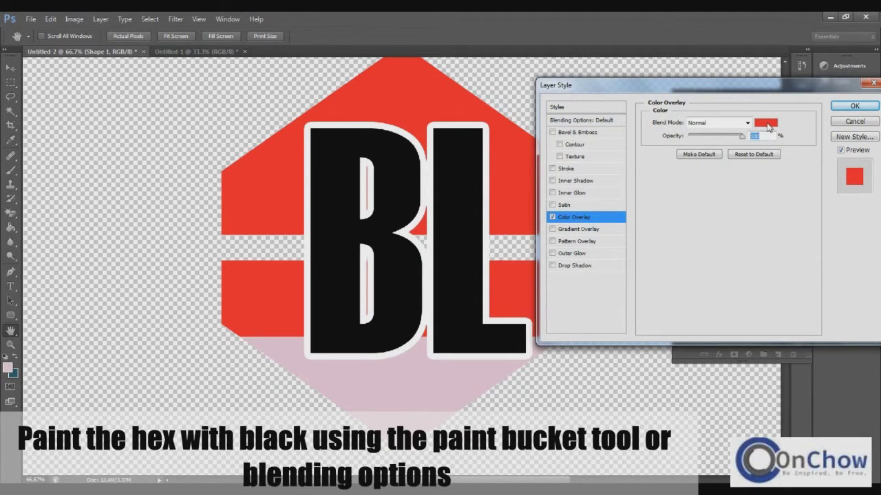
{"action": "left_click", "coordinate": [766, 124]}
{"action": "mouse_move", "coordinate": [561, 41]}
{"action": "left_mouse_down"}
{"action": "mouse_move", "coordinate": [340, 20]}
{"action": "mouse_move", "coordinate": [278, 23]}
{"action": "left_mouse_up"}
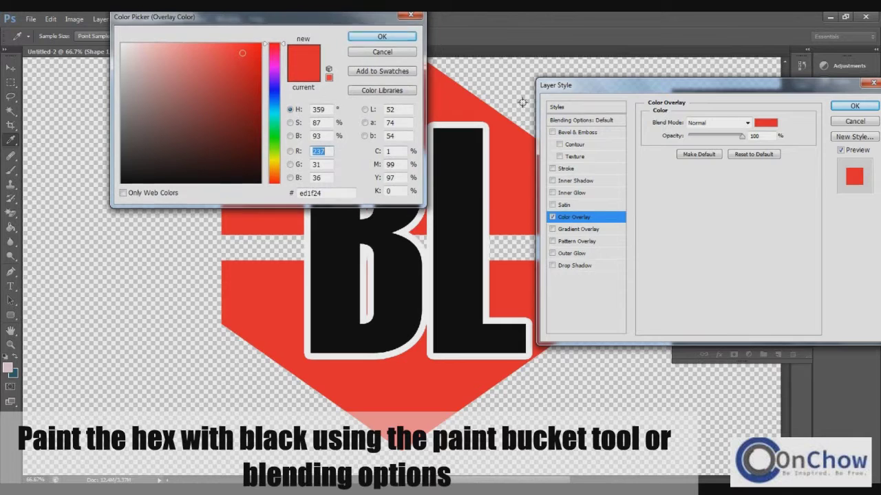
{"action": "left_click", "coordinate": [256, 183]}
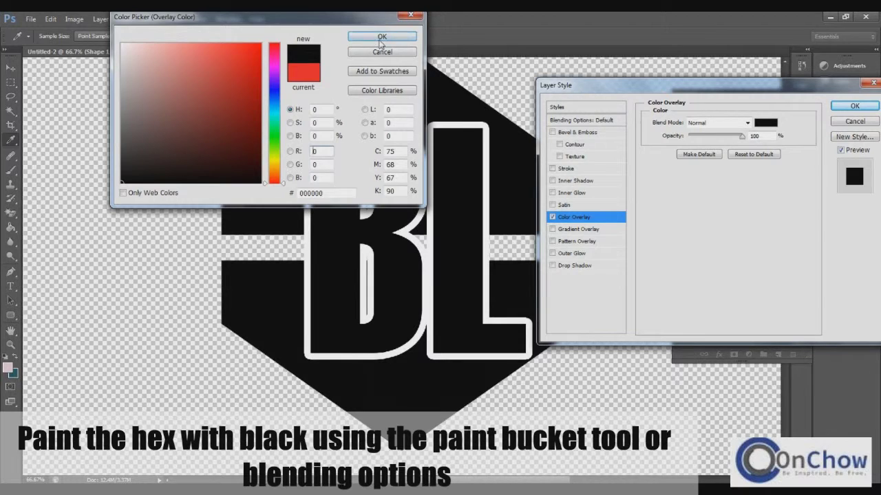
{"action": "left_click", "coordinate": [380, 37]}
{"action": "left_click", "coordinate": [854, 107]}
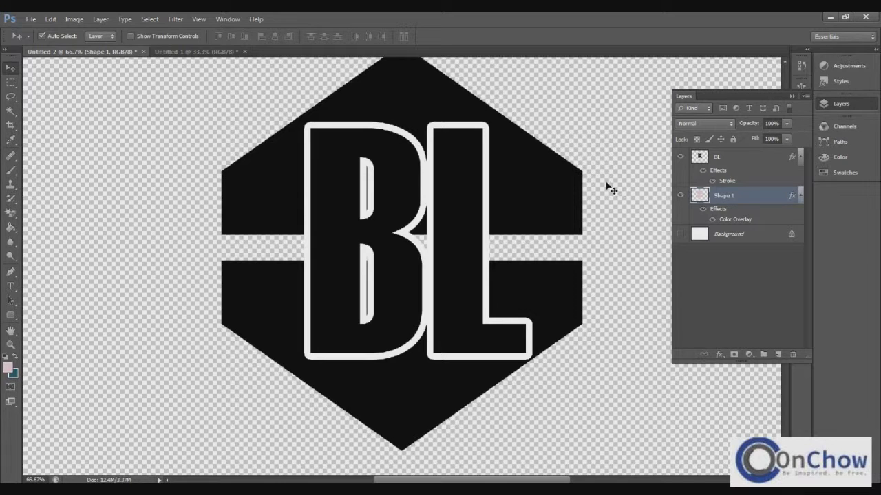
Step: Rasterize the layer styles on Shape 1 and the BL layer
{"action": "right_click", "coordinate": [739, 199]}
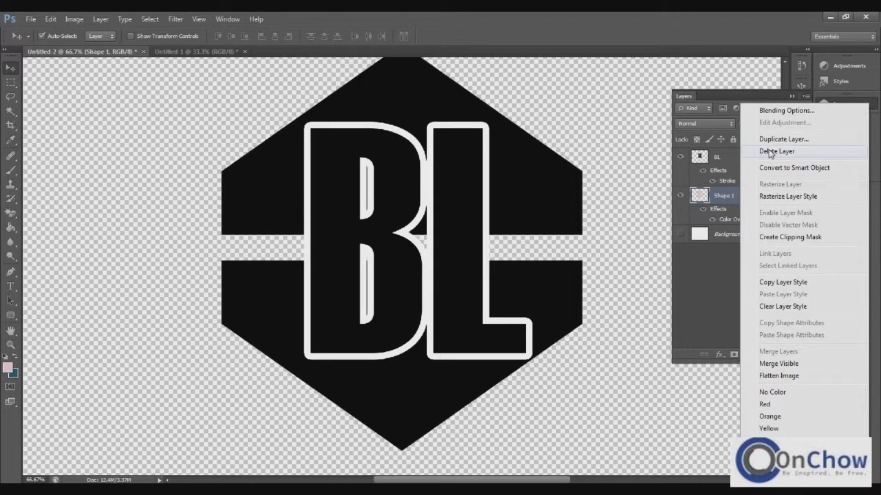
{"action": "left_click", "coordinate": [789, 197]}
{"action": "left_click", "coordinate": [752, 159]}
{"action": "right_click", "coordinate": [752, 160]}
{"action": "left_click", "coordinate": [787, 198]}
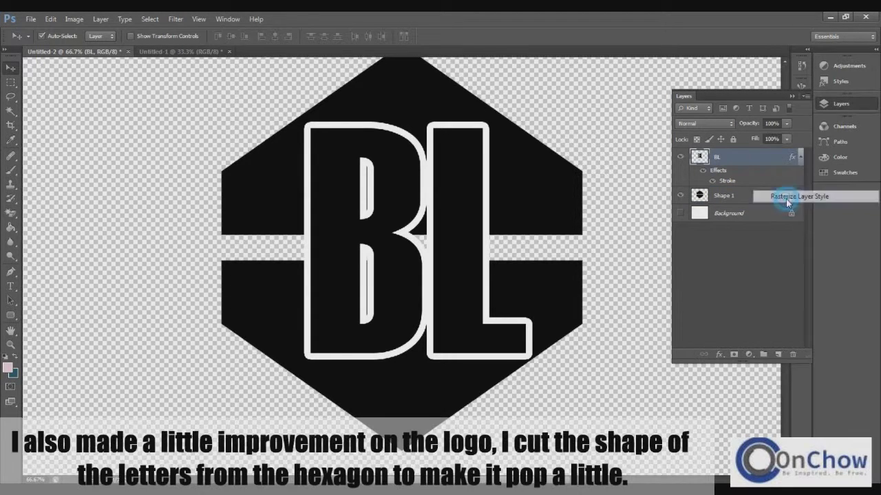
{"action": "left_click", "coordinate": [627, 220]}
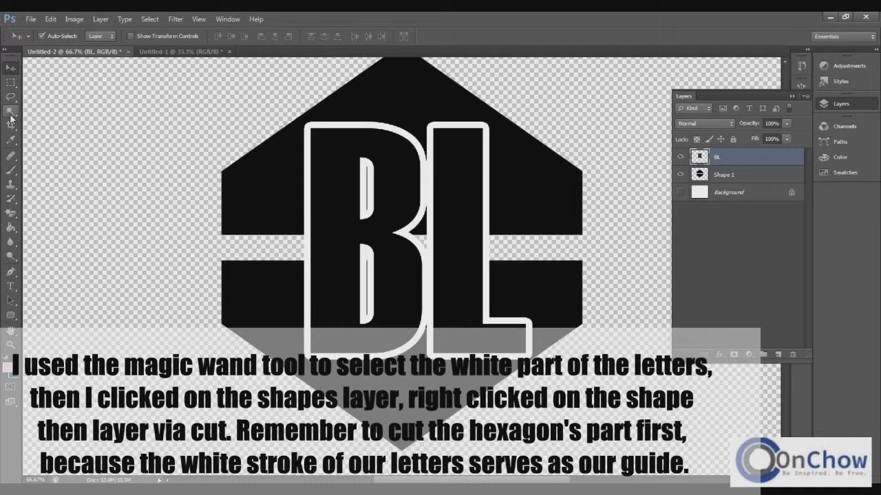
{"action": "left_click", "coordinate": [10, 111]}
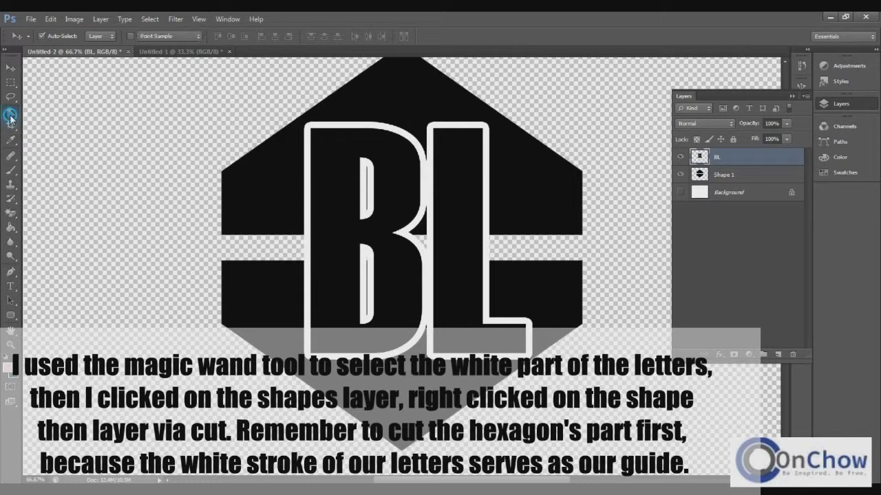
Step: Cut the B's white inner outline from Shape 1 to Layer 1, then delete Layer 1
{"action": "left_click", "coordinate": [370, 176]}
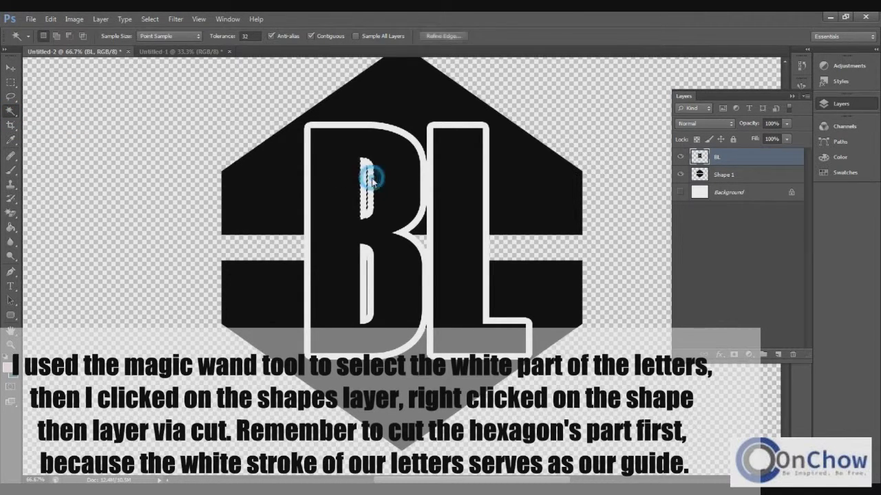
{"action": "left_click", "coordinate": [753, 181]}
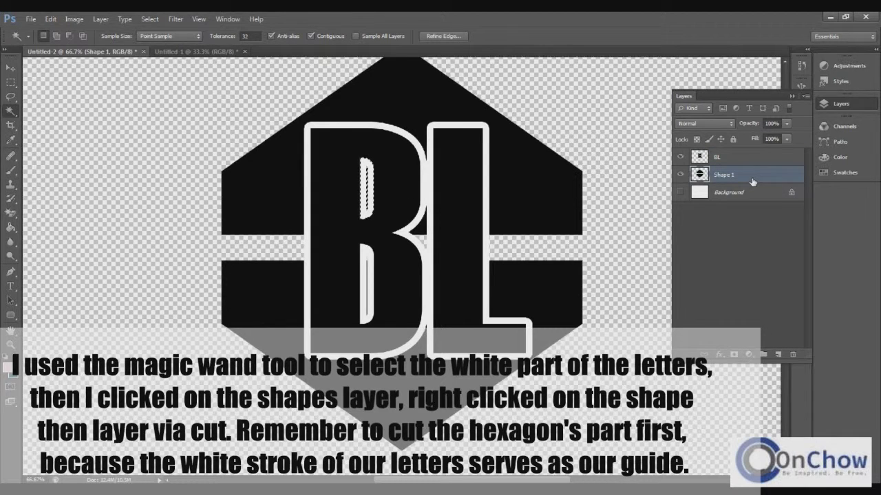
{"action": "right_click", "coordinate": [370, 191]}
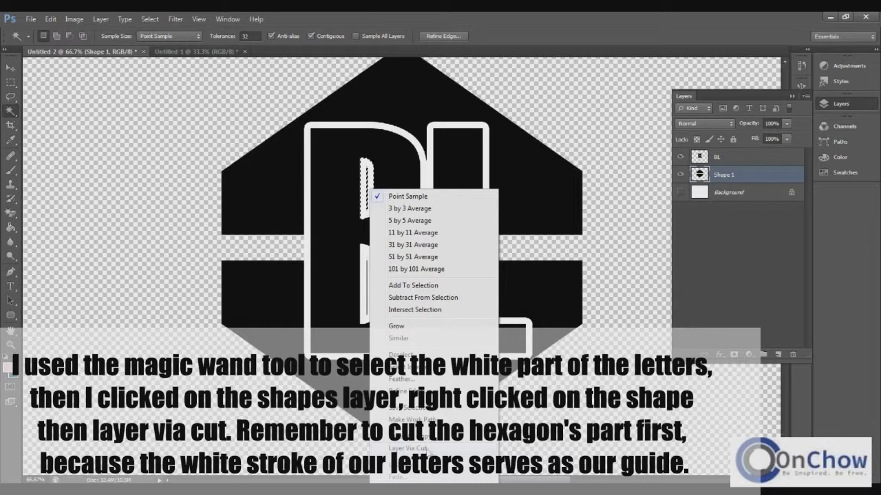
{"action": "left_click", "coordinate": [412, 448]}
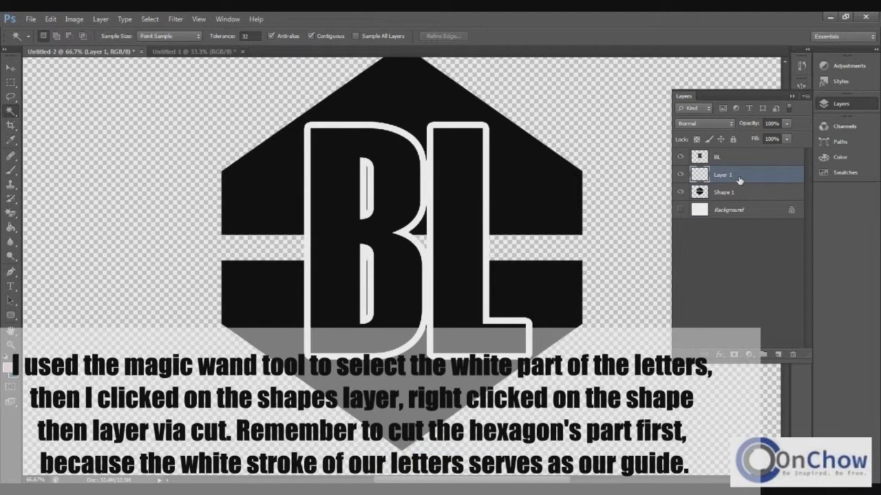
{"action": "left_click", "coordinate": [683, 176]}
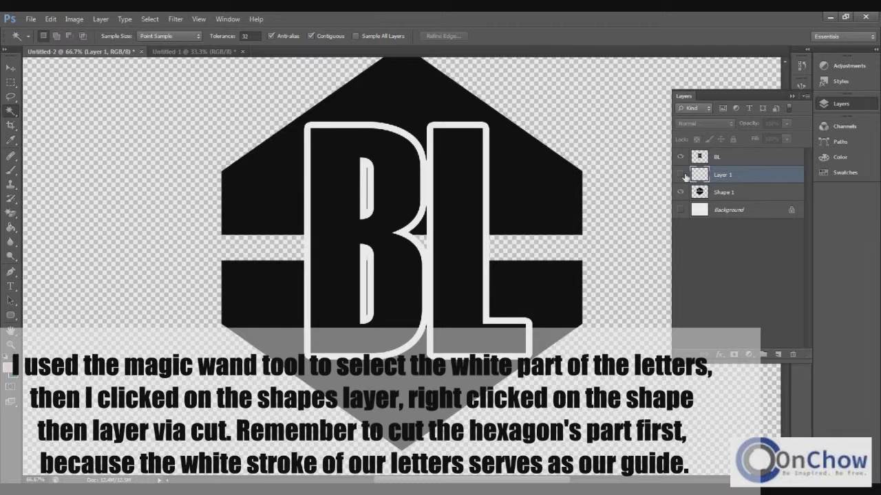
{"action": "left_click", "coordinate": [681, 176]}
{"action": "right_click", "coordinate": [750, 176]}
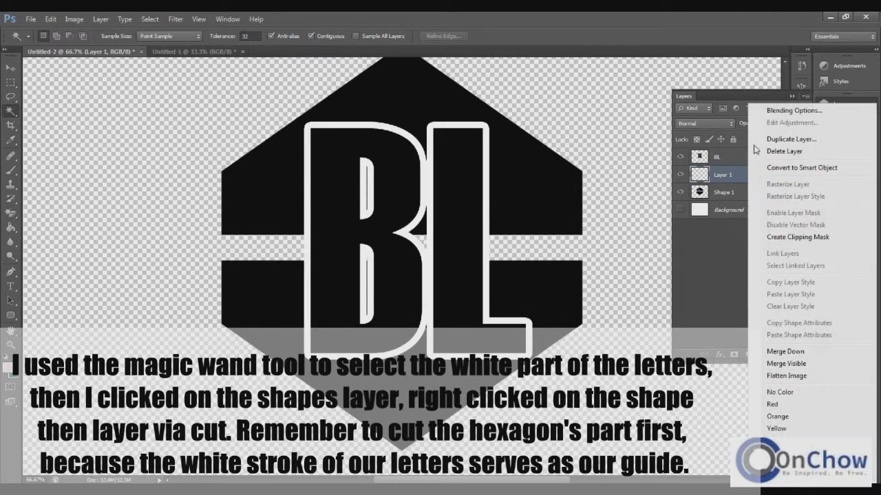
{"action": "left_click", "coordinate": [782, 151]}
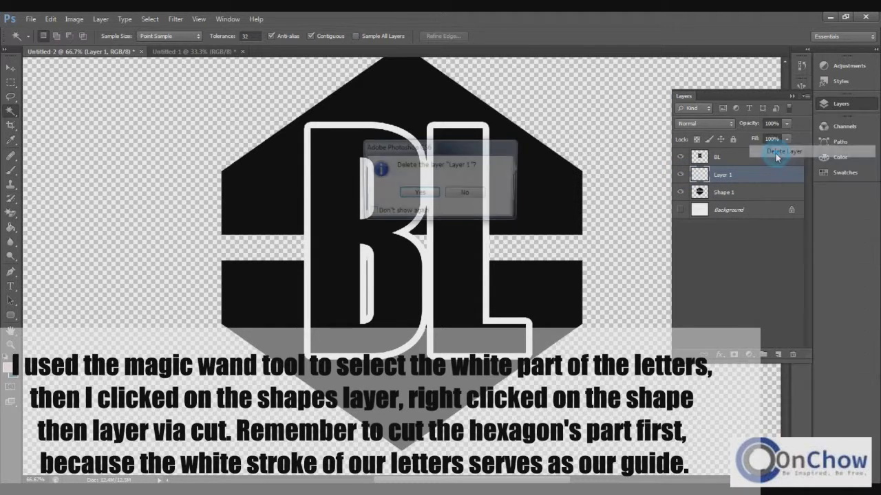
{"action": "left_click", "coordinate": [419, 194]}
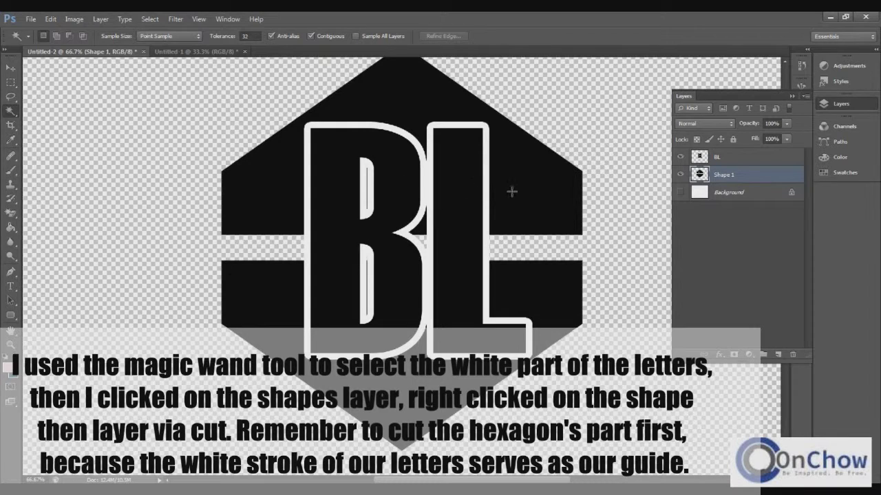
Step: Retry the cut on BL, undo it, and select the sliver in the B's lower counter
{"action": "left_click", "coordinate": [746, 159]}
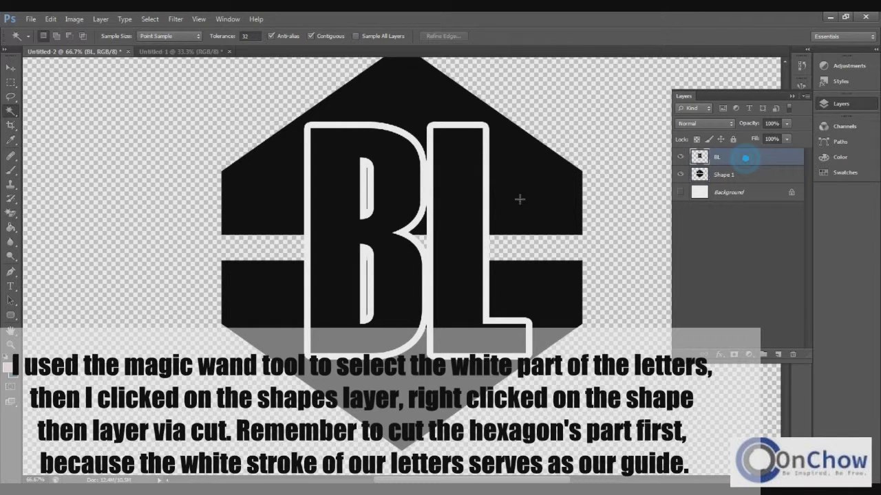
{"action": "left_click", "coordinate": [370, 195]}
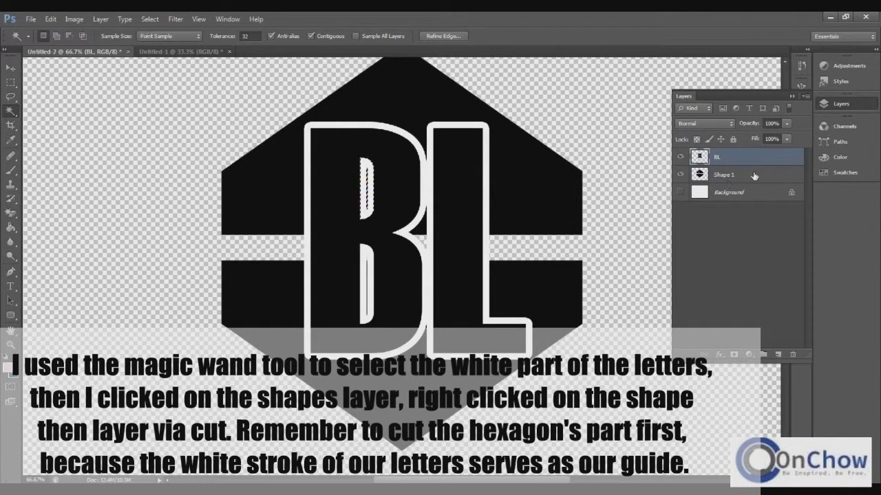
{"action": "right_click", "coordinate": [369, 197]}
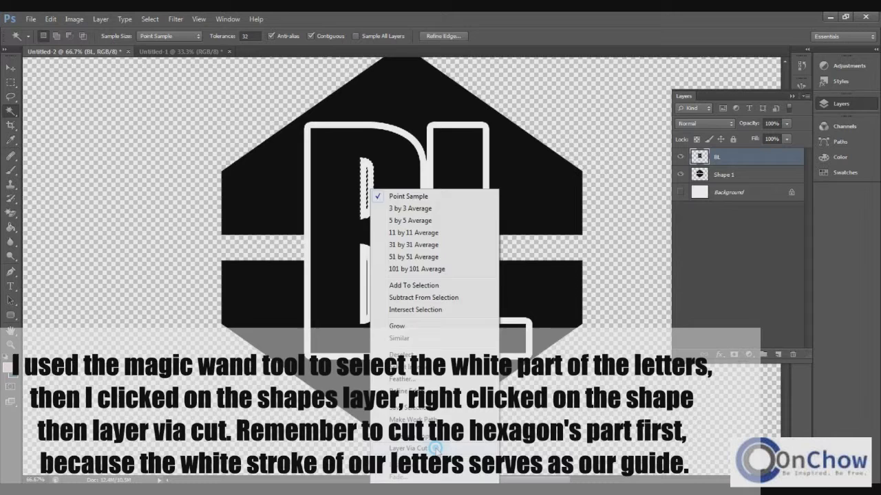
{"action": "left_click", "coordinate": [434, 449]}
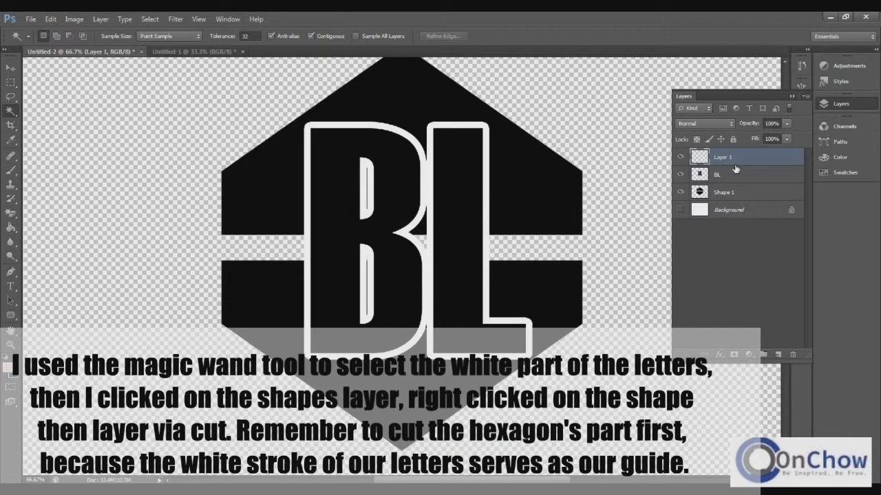
{"action": "key", "text": "Delete"}
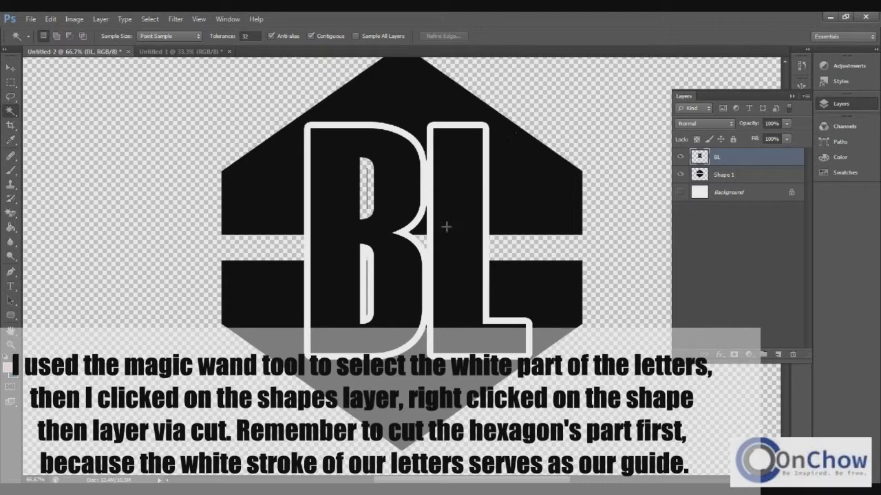
{"action": "left_click", "coordinate": [370, 280]}
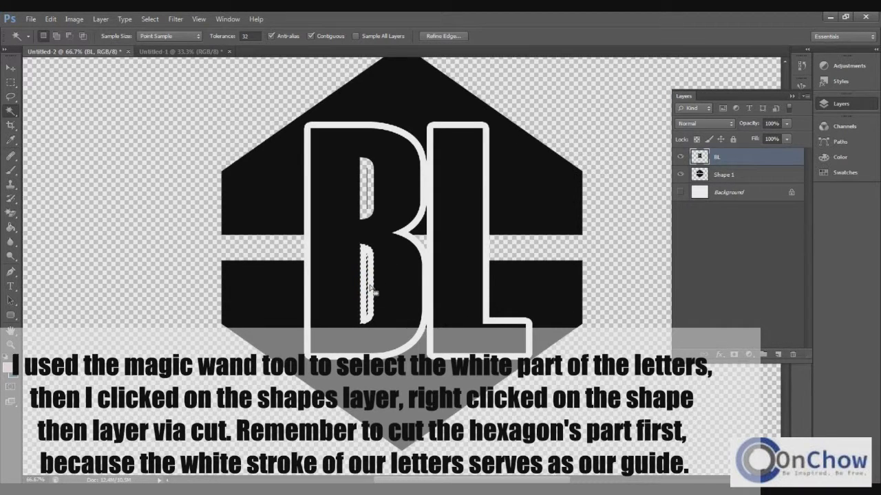
{"action": "right_click", "coordinate": [370, 293]}
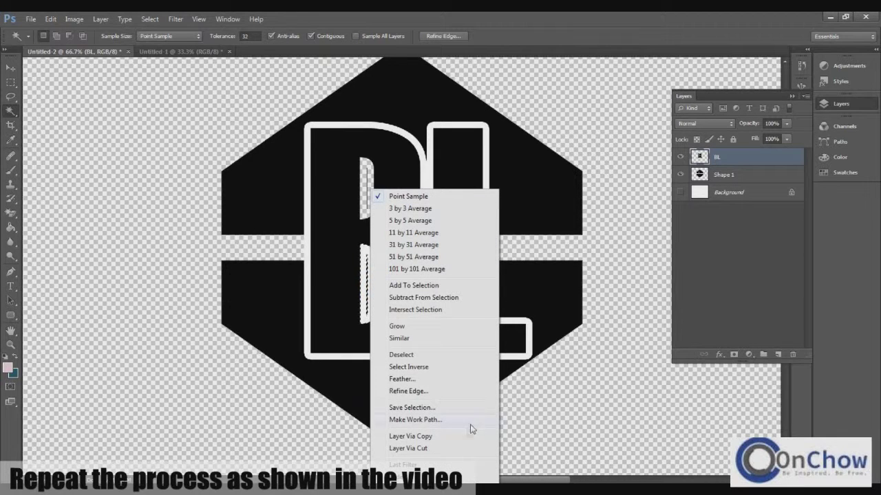
Step: Cut the B's lower-counter sliver from BL and then from Shape 1 onto new layers
{"action": "left_click", "coordinate": [451, 451]}
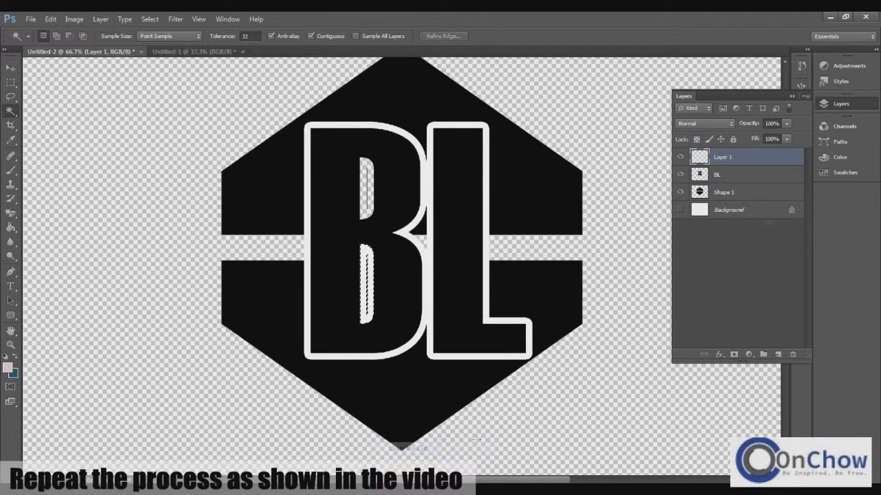
{"action": "left_click", "coordinate": [681, 158]}
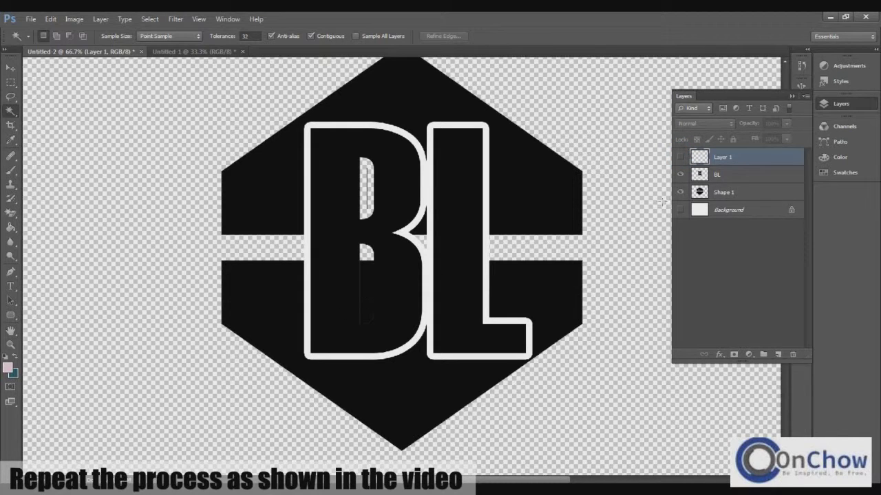
{"action": "left_click", "coordinate": [743, 194]}
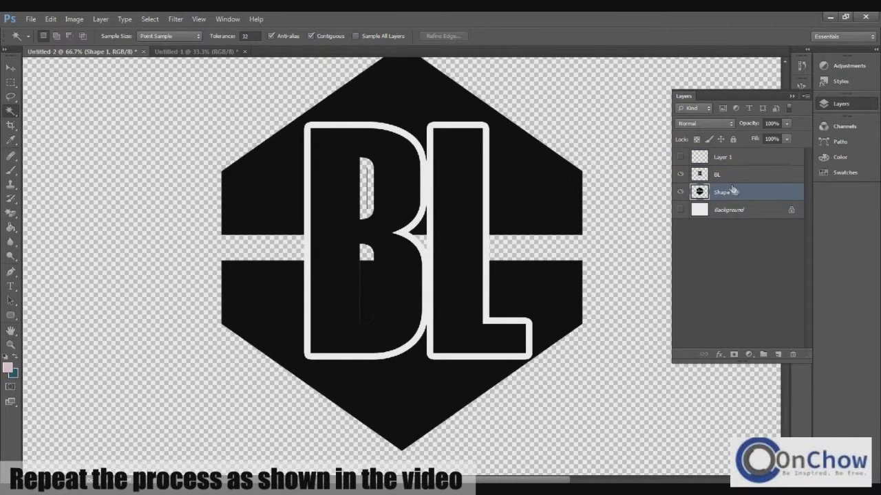
{"action": "left_click", "coordinate": [743, 160]}
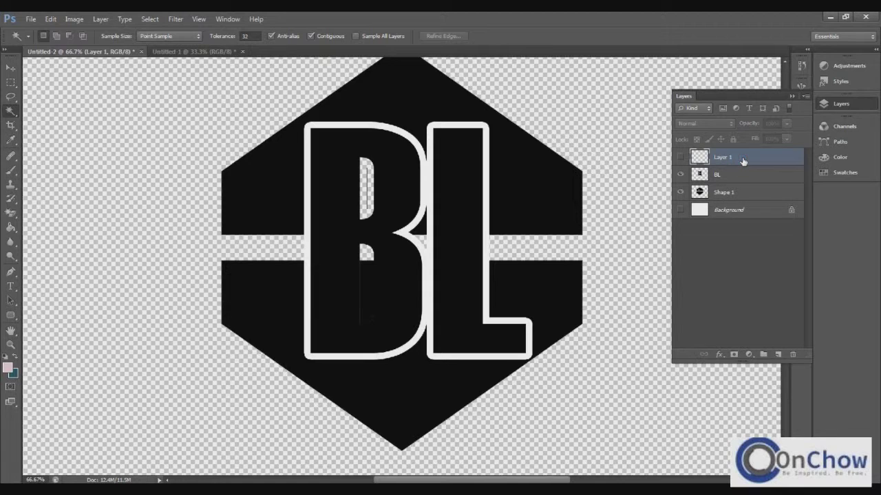
{"action": "left_click", "coordinate": [682, 157]}
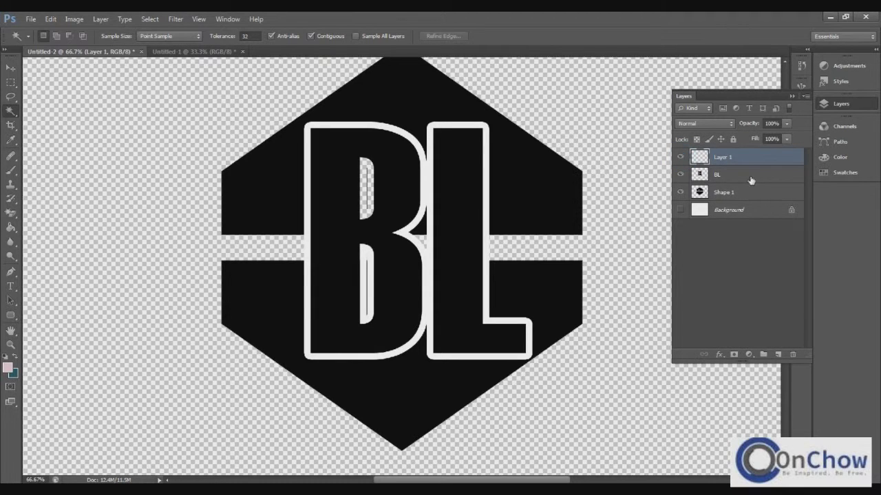
{"action": "left_click", "coordinate": [370, 297]}
{"action": "left_click", "coordinate": [730, 194]}
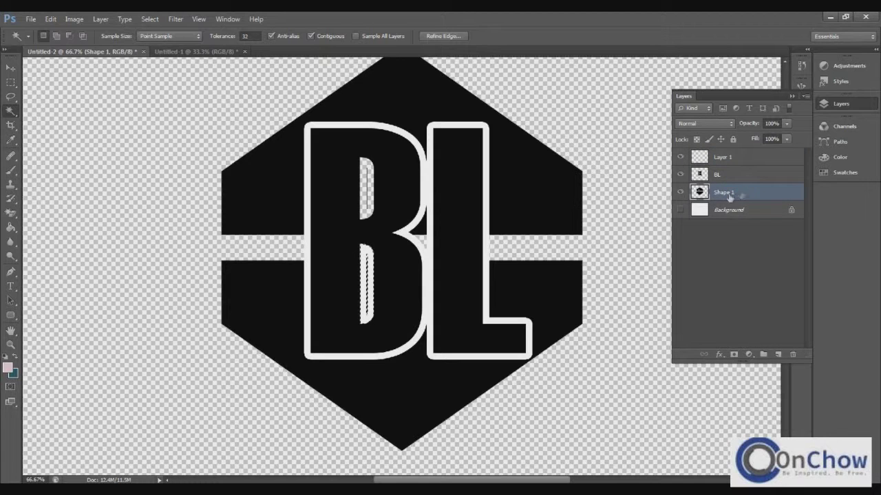
{"action": "right_click", "coordinate": [371, 297]}
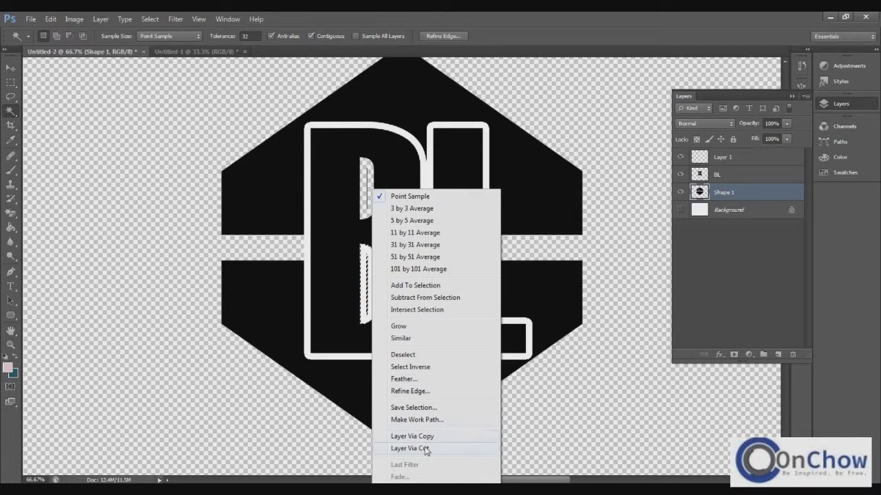
{"action": "left_click", "coordinate": [427, 448]}
Step: Delete the temporary Layer 2 and Layer 1, then select the white outline around BL
{"action": "left_click", "coordinate": [735, 194]}
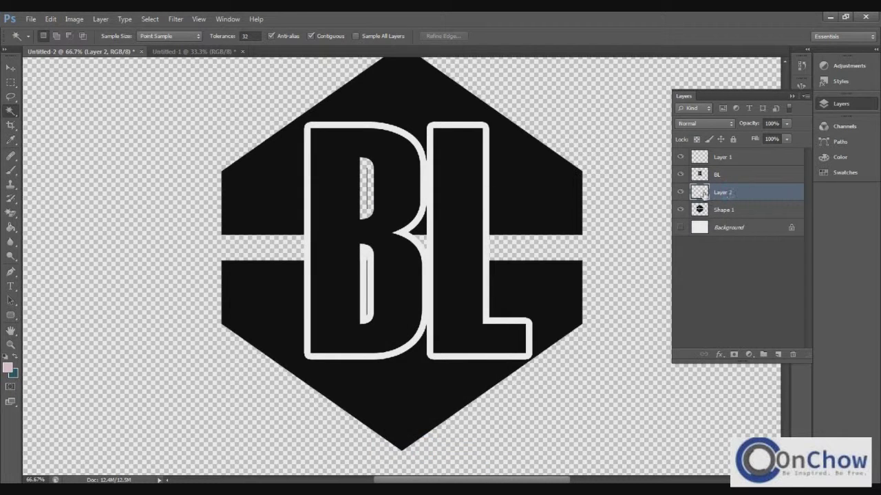
{"action": "left_click", "coordinate": [680, 195]}
{"action": "left_click", "coordinate": [680, 157]}
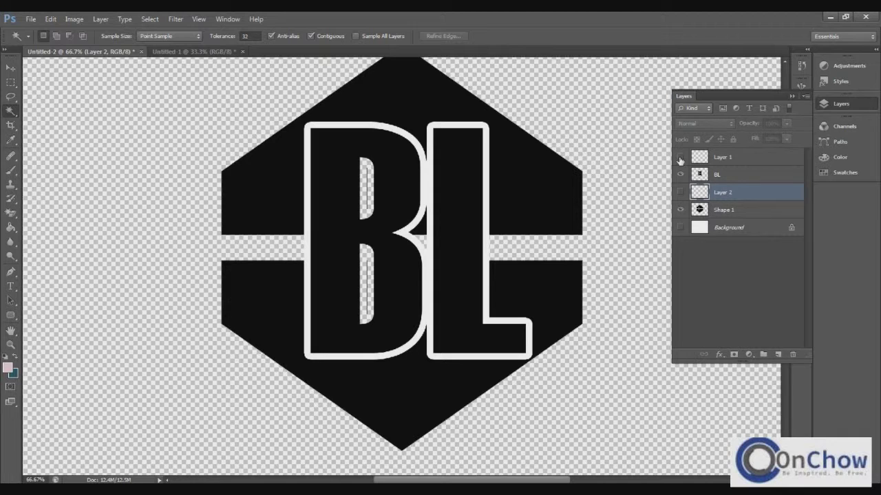
{"action": "right_click", "coordinate": [740, 200]}
{"action": "left_click", "coordinate": [767, 151]}
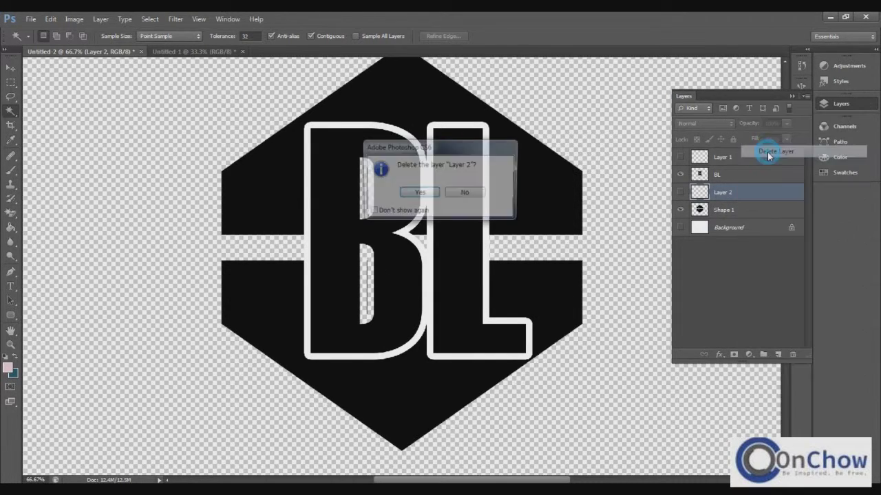
{"action": "key", "text": "Return"}
{"action": "left_click", "coordinate": [758, 158]}
{"action": "right_click", "coordinate": [757, 157]}
{"action": "left_click", "coordinate": [688, 148]}
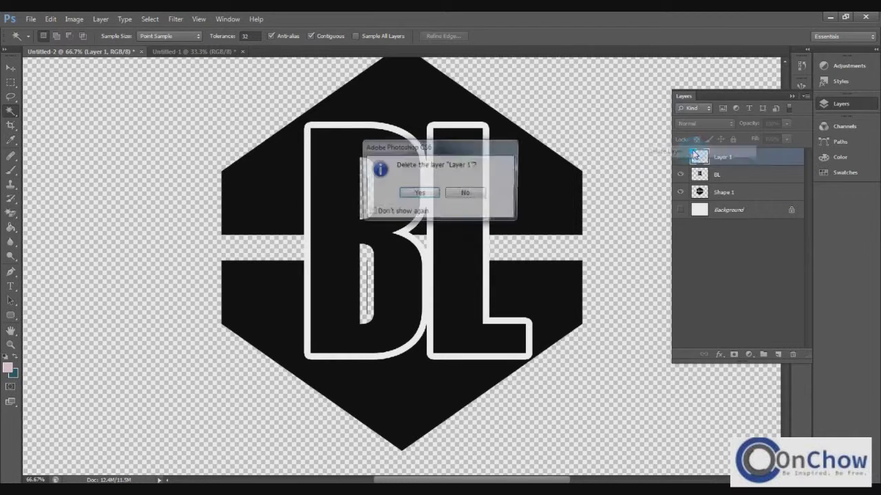
{"action": "left_click", "coordinate": [419, 193]}
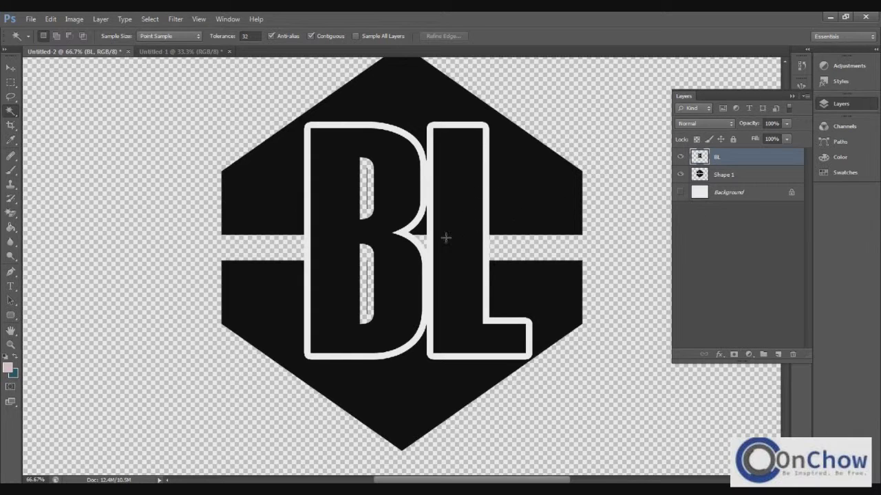
{"action": "left_click", "coordinate": [407, 234]}
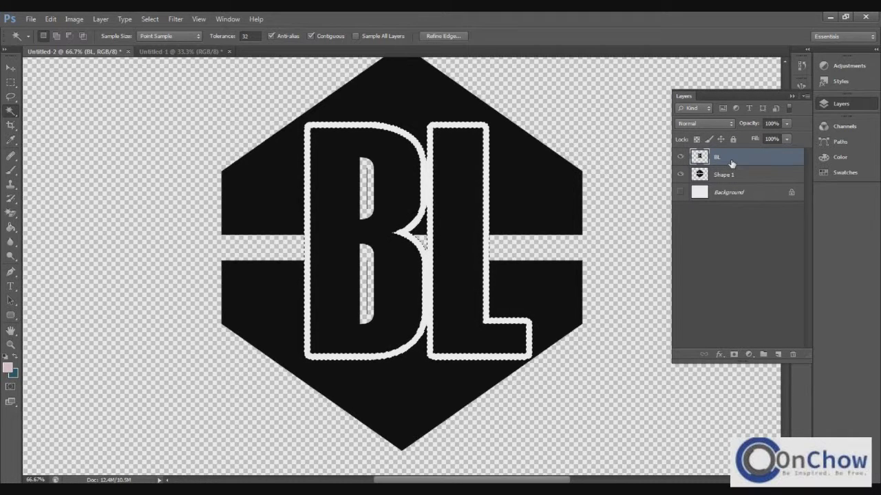
Step: Cut the white letter outline from BL and from Shape 1, then deselect
{"action": "right_click", "coordinate": [403, 233]}
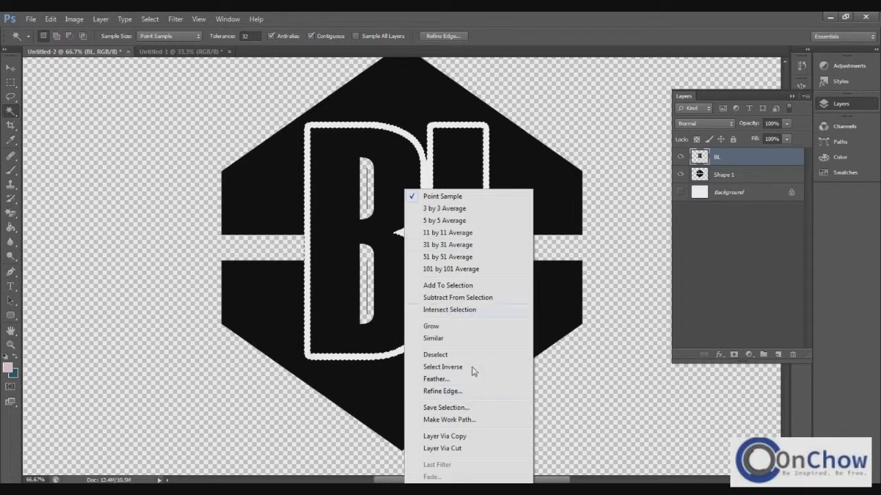
{"action": "left_click", "coordinate": [457, 450]}
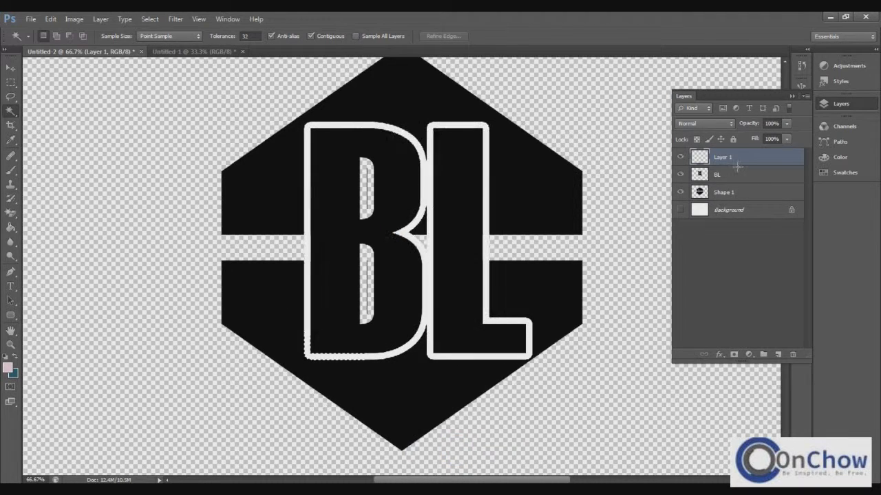
{"action": "left_click", "coordinate": [680, 157]}
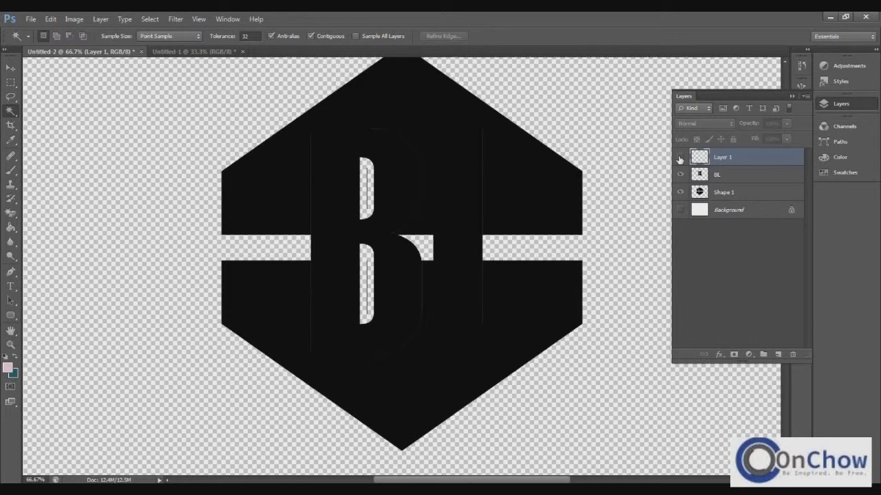
{"action": "left_click", "coordinate": [681, 157]}
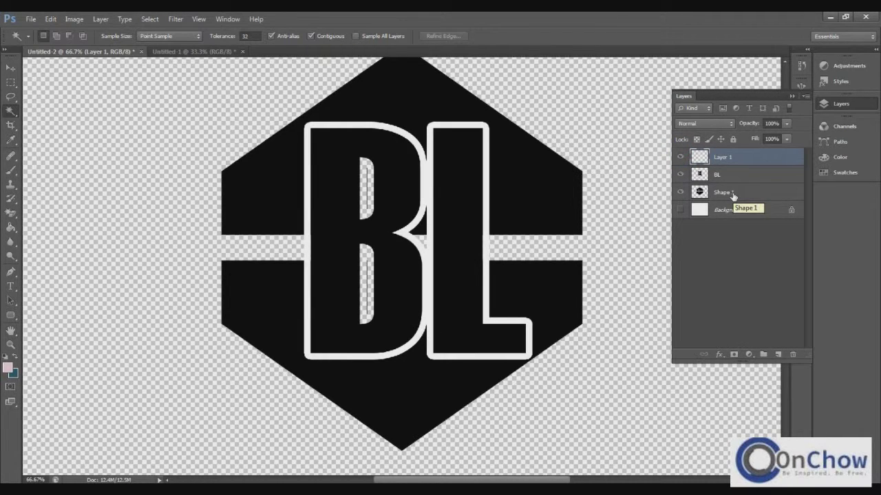
{"action": "left_click", "coordinate": [406, 234]}
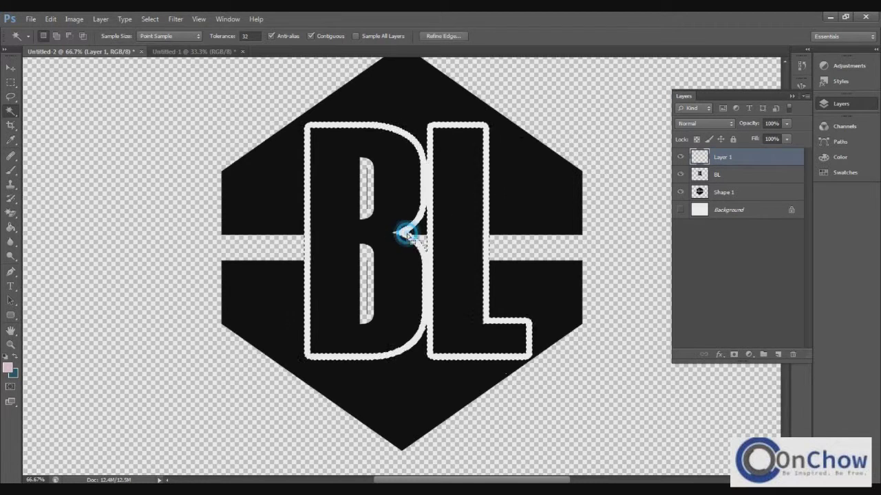
{"action": "left_click", "coordinate": [739, 198]}
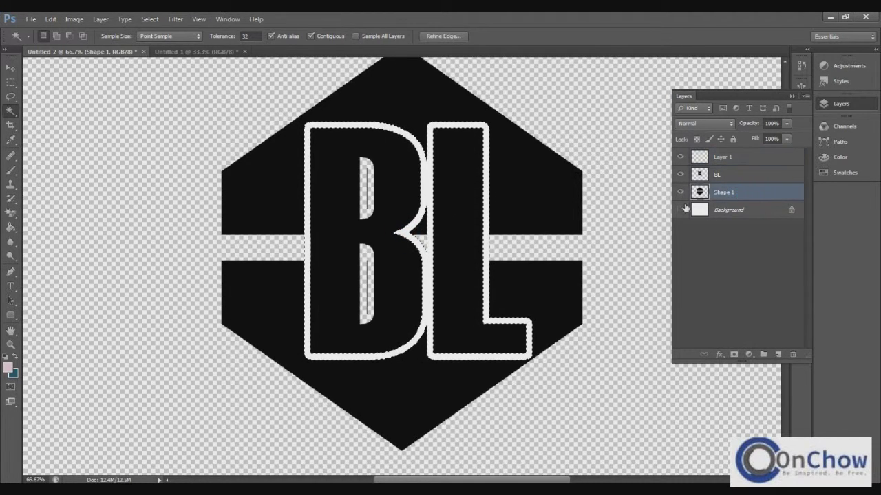
{"action": "right_click", "coordinate": [403, 236]}
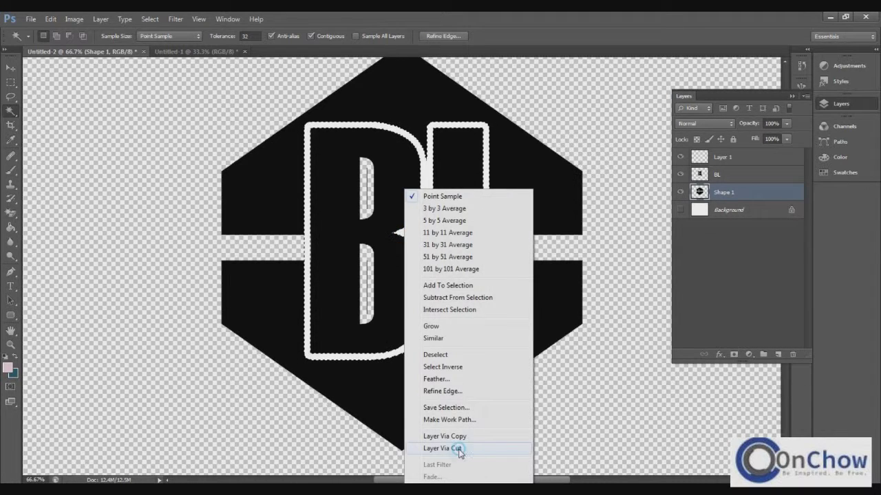
{"action": "left_click", "coordinate": [457, 448]}
{"action": "key", "text": "ctrl+d"}
Step: Hide and delete the temporary Layer 2 and Layer 1
{"action": "left_click", "coordinate": [680, 194]}
{"action": "left_click", "coordinate": [680, 158]}
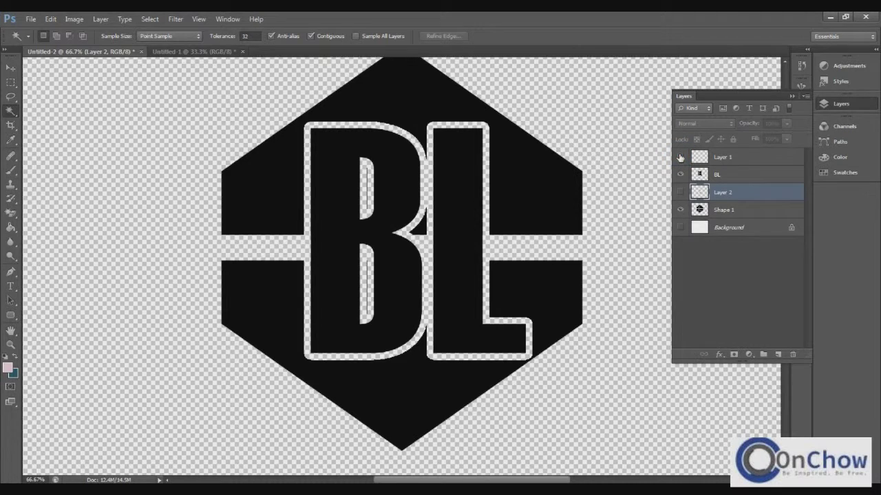
{"action": "right_click", "coordinate": [734, 196]}
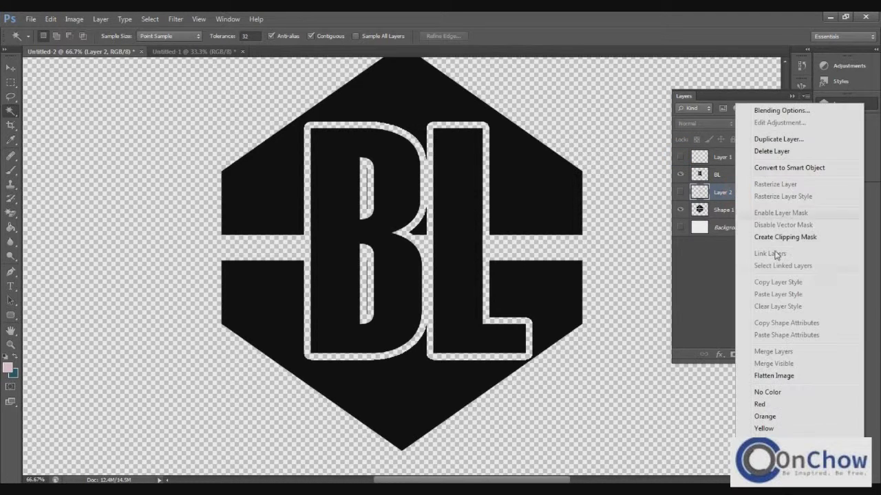
{"action": "left_click", "coordinate": [755, 151]}
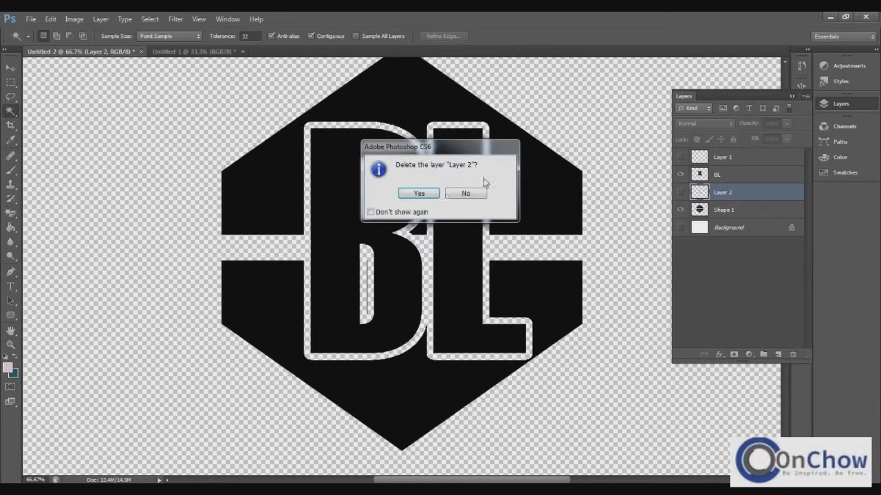
{"action": "left_click", "coordinate": [420, 193]}
{"action": "left_click", "coordinate": [735, 160]}
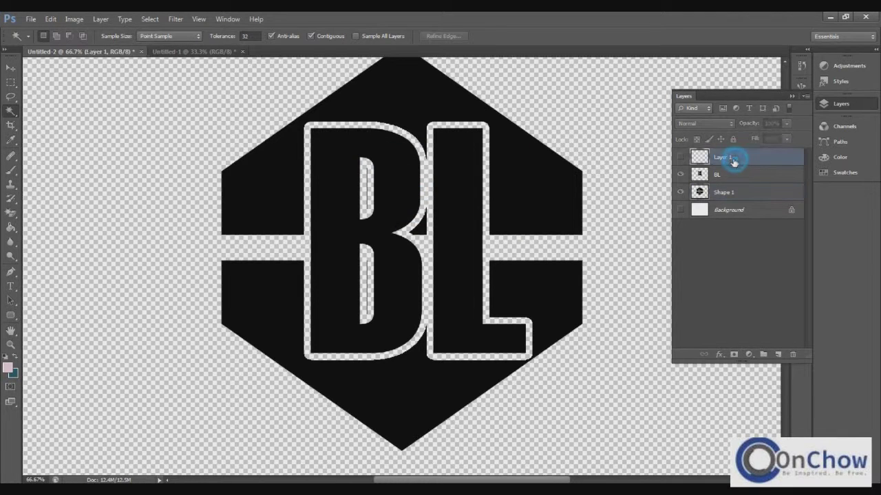
{"action": "right_click", "coordinate": [736, 160]}
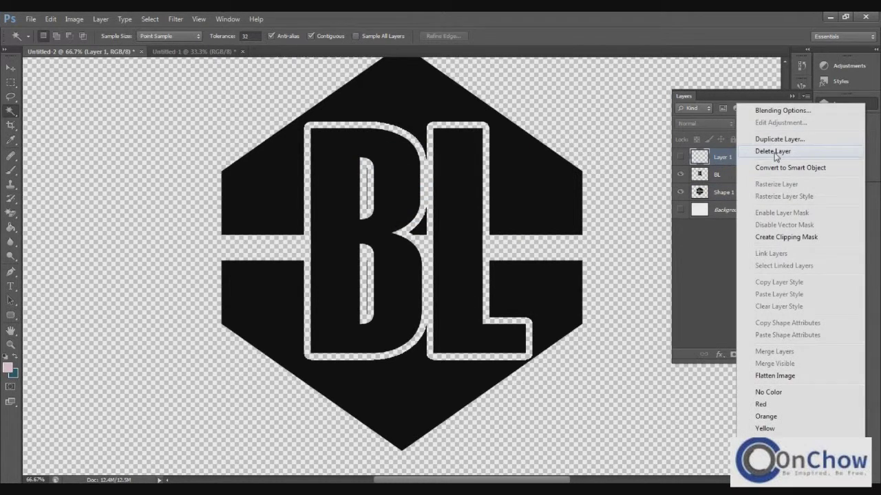
{"action": "left_click", "coordinate": [775, 150]}
{"action": "left_click", "coordinate": [420, 194]}
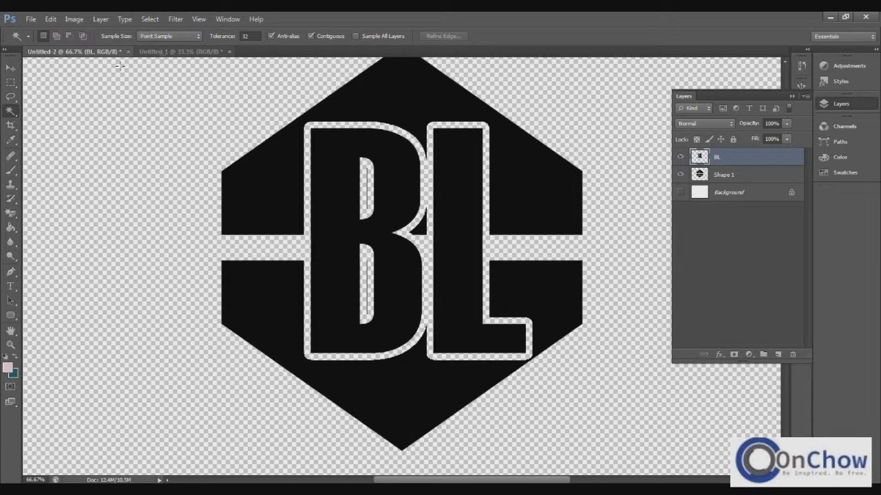
Step: Dock the floating Untitled-1 window back into the tab bar and switch to Untitled-2
{"action": "left_click_drag", "start_coordinate": [181, 51], "coordinate": [335, 88]}
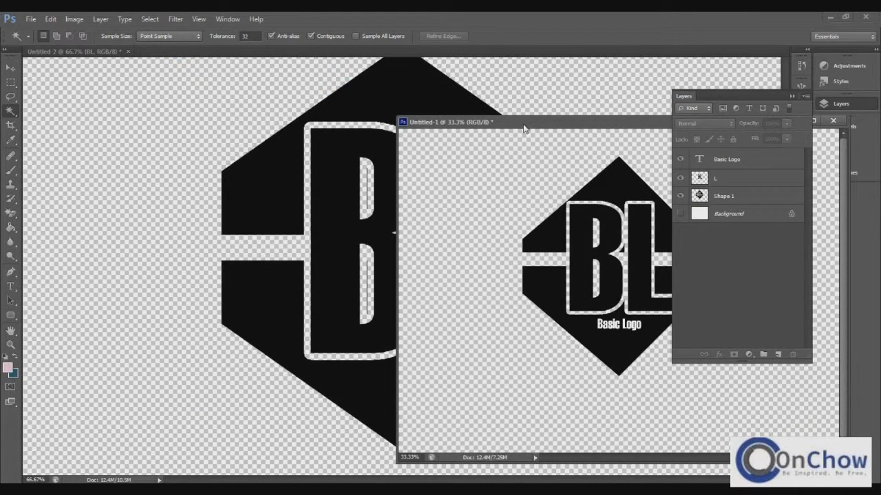
{"action": "left_click_drag", "start_coordinate": [522, 128], "coordinate": [596, 105]}
{"action": "left_click", "coordinate": [792, 96]}
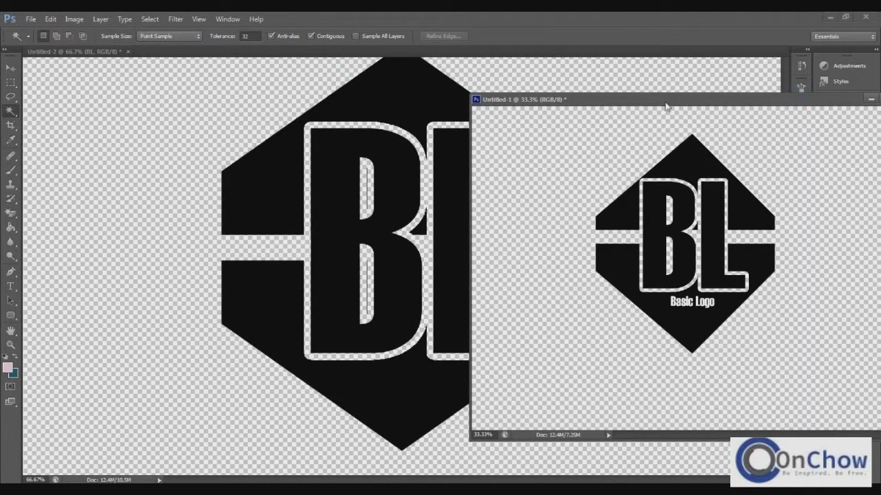
{"action": "left_click_drag", "start_coordinate": [666, 105], "coordinate": [706, 90]}
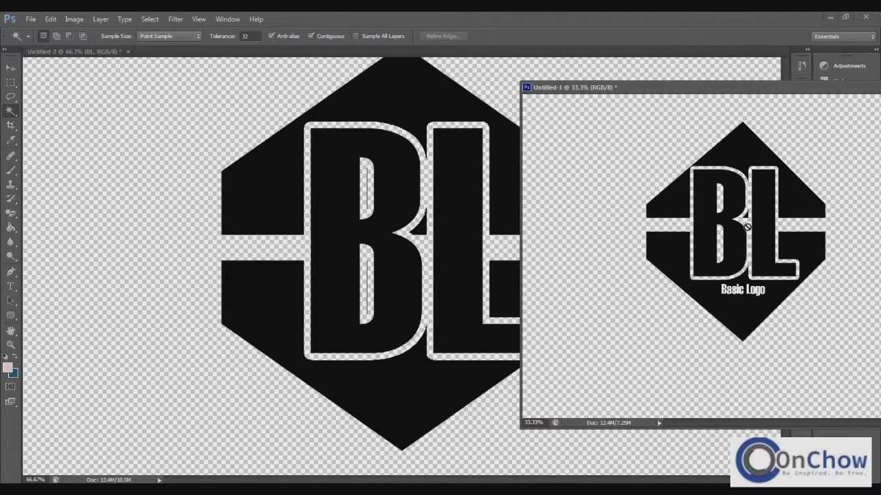
{"action": "left_click_drag", "start_coordinate": [665, 89], "coordinate": [277, 60]}
{"action": "left_click", "coordinate": [97, 52]}
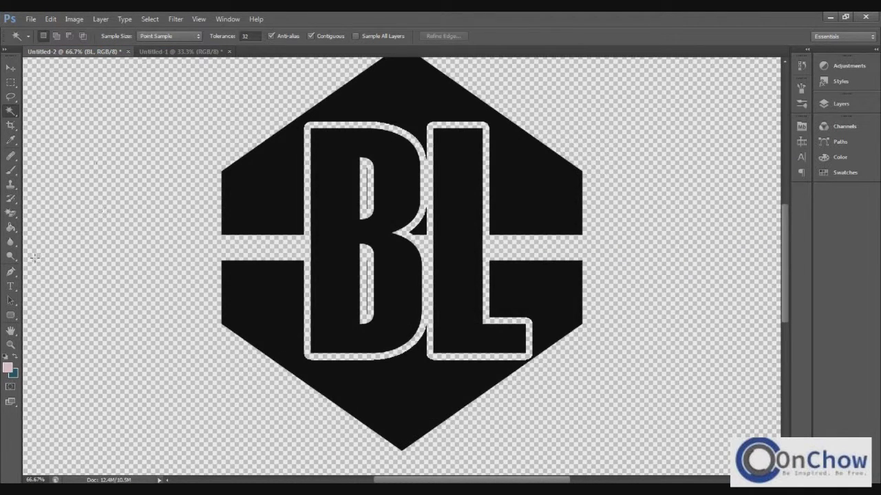
Step: Draw a 12 pt text box below the BL initials
{"action": "left_click", "coordinate": [10, 287]}
{"action": "left_click", "coordinate": [325, 375]}
{"action": "left_click_drag", "start_coordinate": [325, 375], "coordinate": [460, 397]}
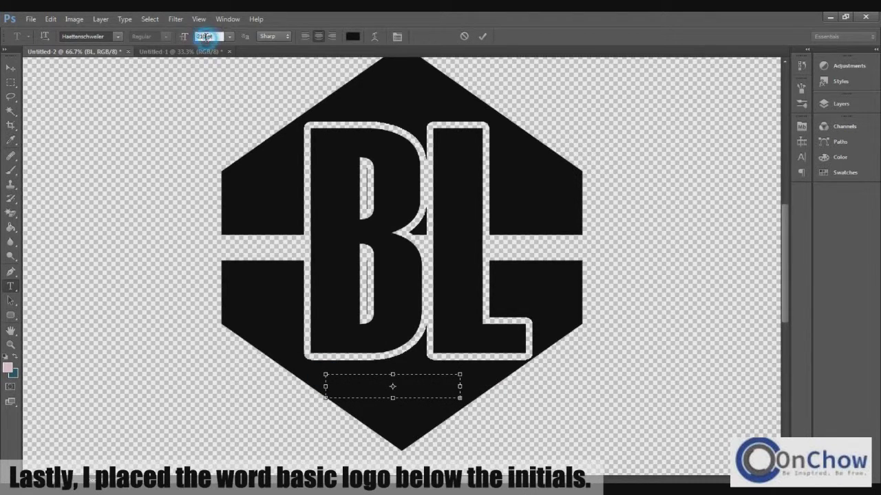
{"action": "left_click", "coordinate": [229, 36]}
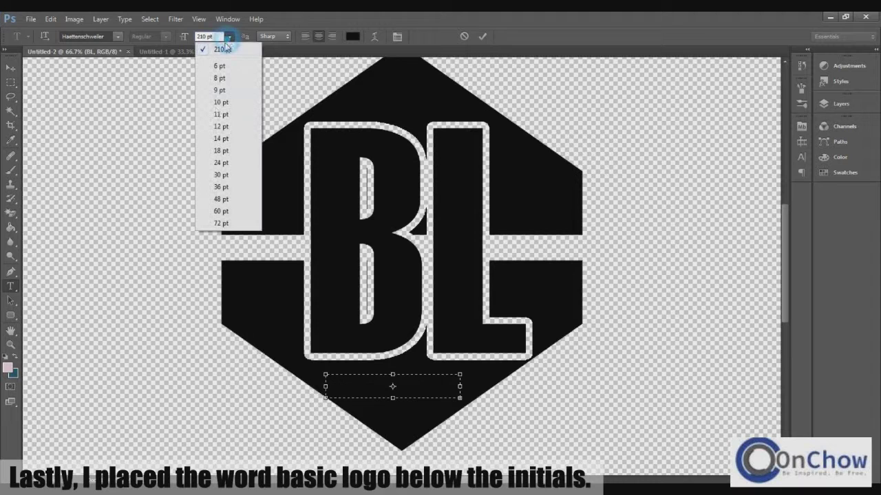
{"action": "left_click", "coordinate": [222, 128]}
{"action": "left_click", "coordinate": [401, 387]}
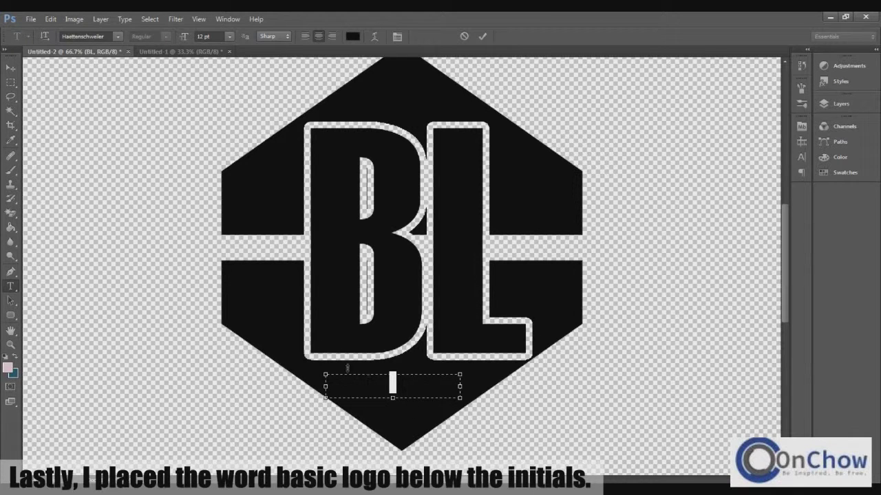
Step: Set the text colour to white, type 'BASIC LOGO', and commit it
{"action": "left_click", "coordinate": [351, 38]}
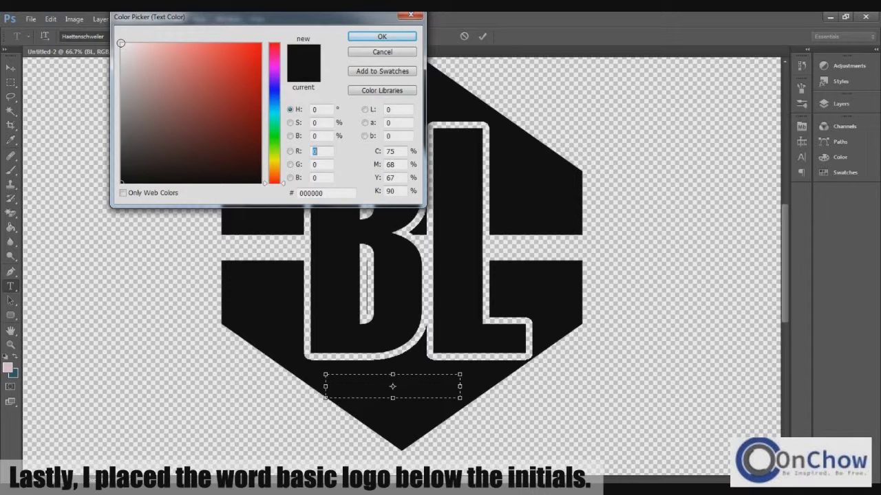
{"action": "left_click", "coordinate": [121, 42]}
{"action": "left_click", "coordinate": [383, 34]}
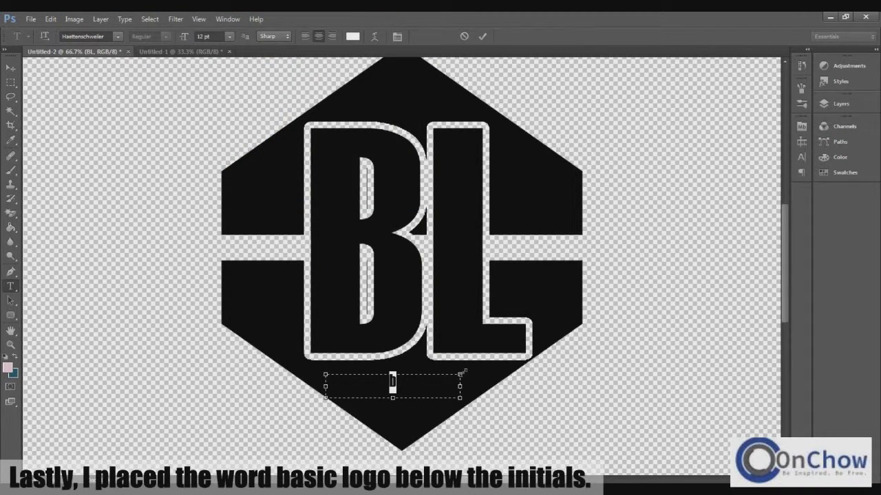
{"action": "key", "text": "BackSpace"}
{"action": "type", "text": "bas"}
{"action": "key", "text": "BackSpace"}
{"action": "key", "text": "BackSpace"}
{"action": "key", "text": "BackSpace"}
{"action": "type", "text": "BASIC LO"}
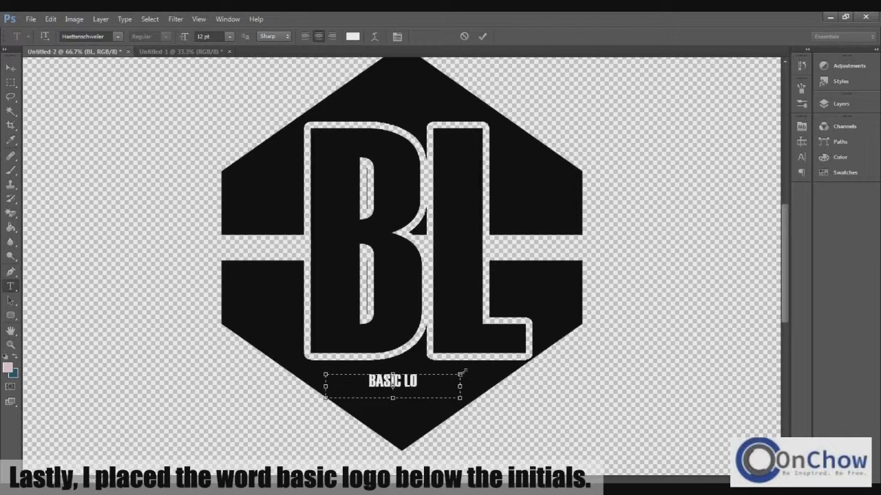
{"action": "type", "text": "GO"}
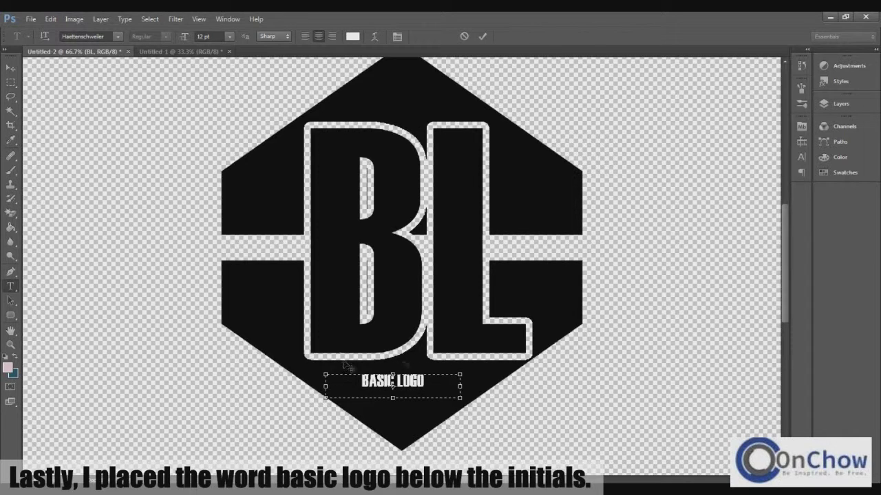
{"action": "left_click", "coordinate": [10, 68]}
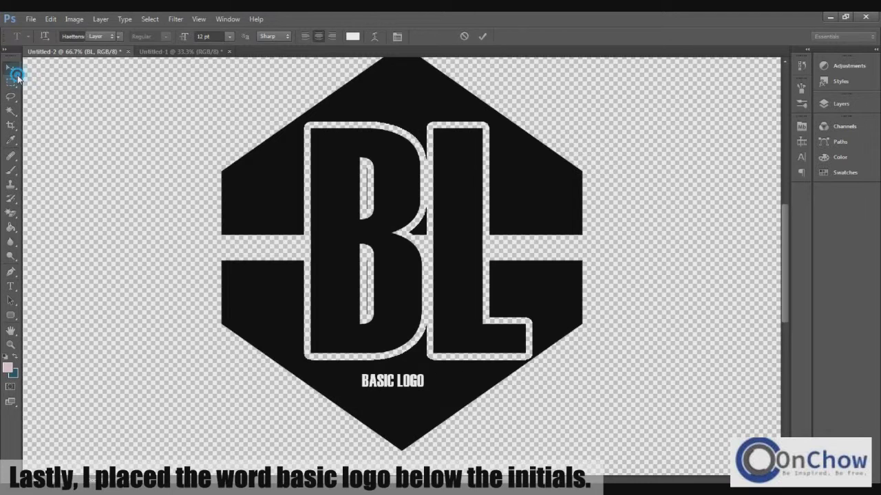
Step: Centre the BASIC LOGO text under BL, leaving the Background layer hidden
{"action": "mouse_move", "coordinate": [397, 382]}
{"action": "left_mouse_down"}
{"action": "mouse_move", "coordinate": [424, 377]}
{"action": "mouse_move", "coordinate": [413, 377]}
{"action": "left_mouse_up"}
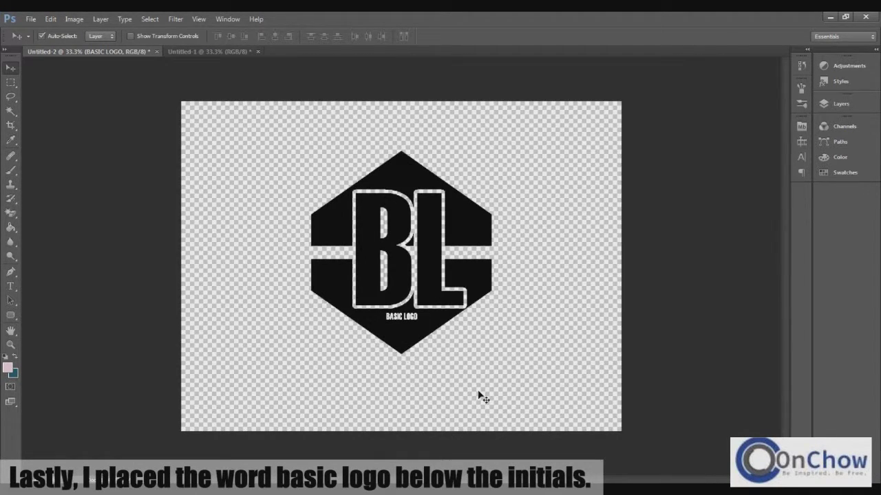
{"action": "left_click", "coordinate": [846, 107]}
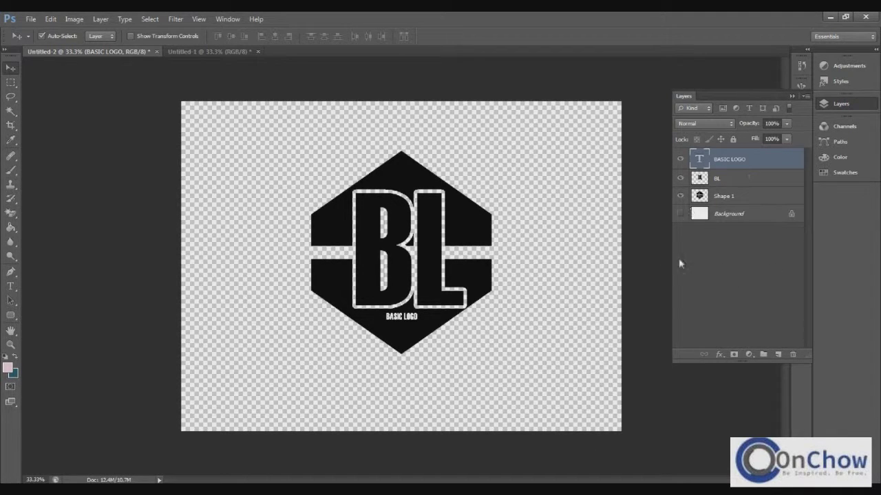
{"action": "left_click", "coordinate": [681, 215]}
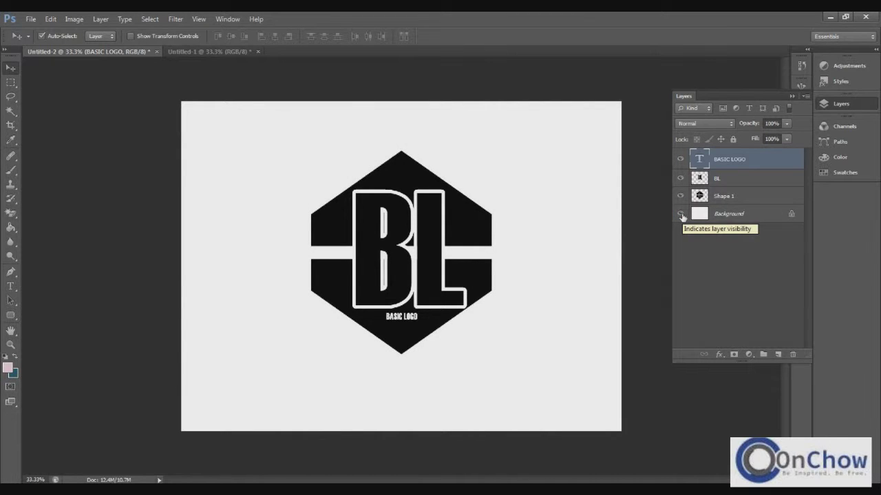
{"action": "left_click", "coordinate": [681, 216]}
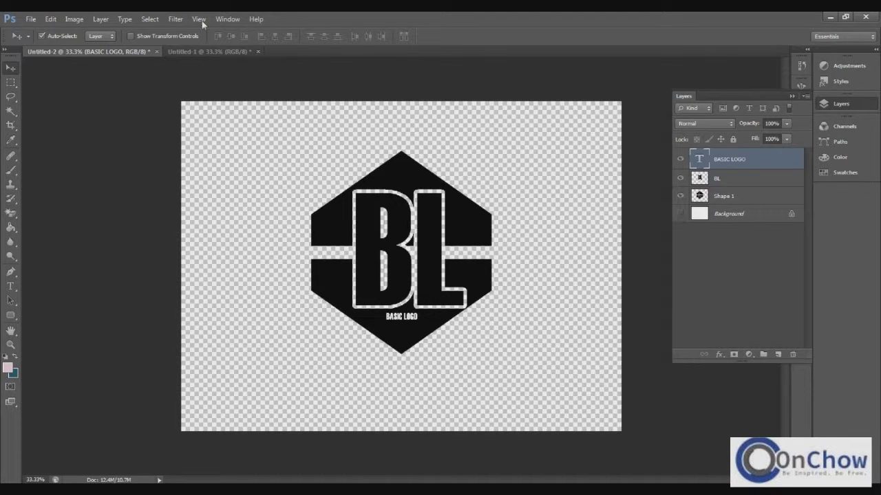
{"action": "left_click", "coordinate": [29, 19]}
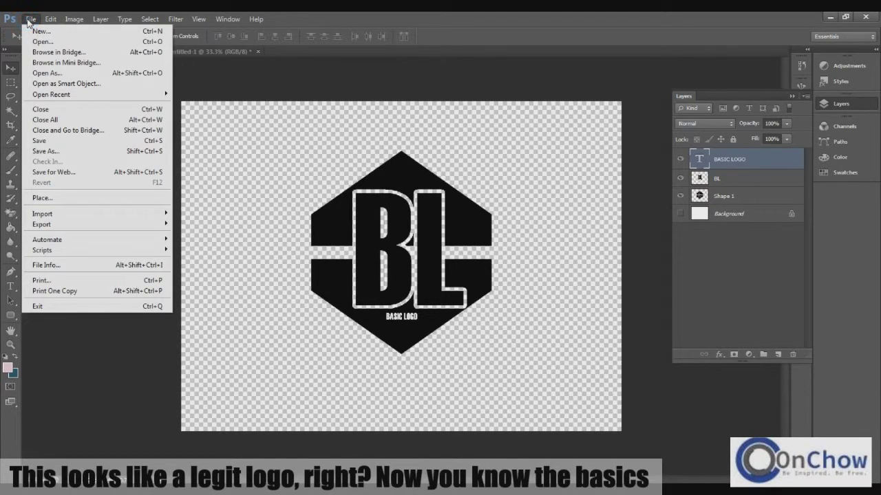
Step: Save the logo as a PNG named 'BASIC LOGO' with None compression
{"action": "left_click", "coordinate": [63, 151]}
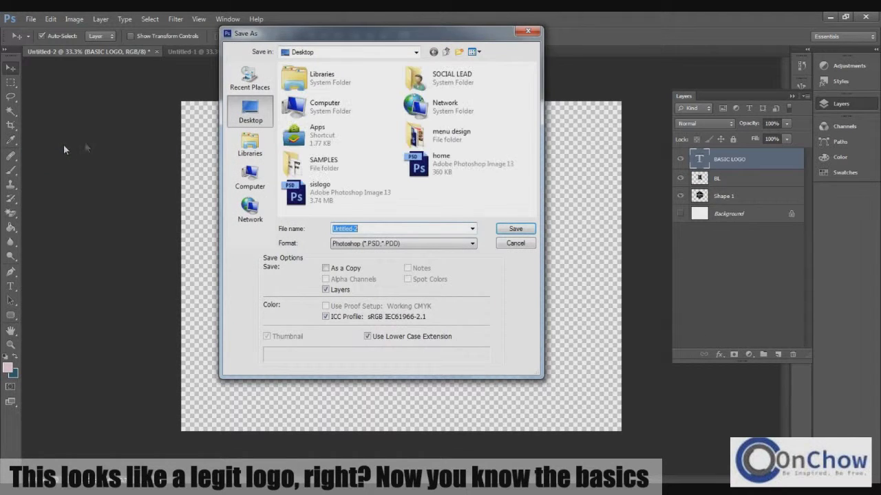
{"action": "left_click", "coordinate": [460, 244]}
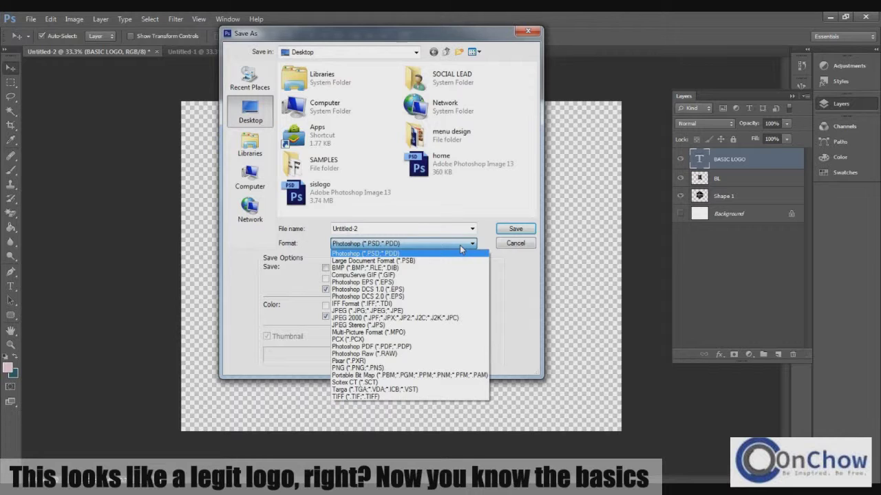
{"action": "left_click", "coordinate": [370, 369]}
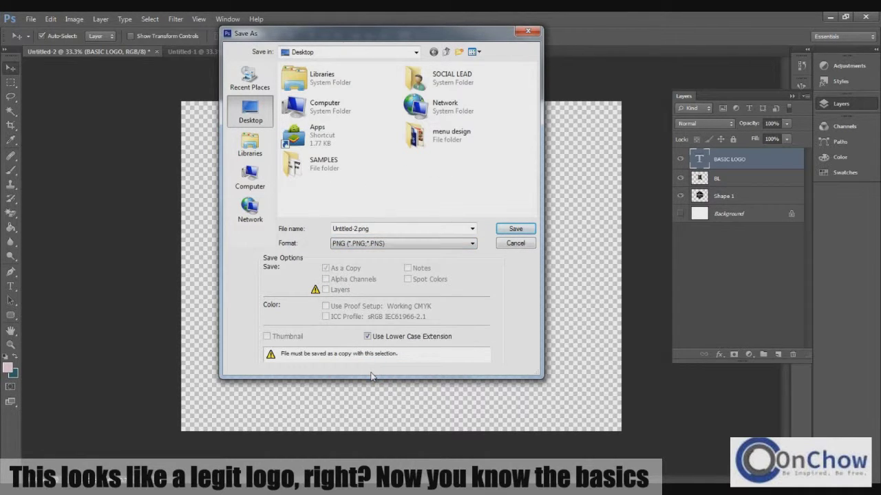
{"action": "double_click", "coordinate": [404, 227]}
{"action": "type", "text": "BASIC LOGO"}
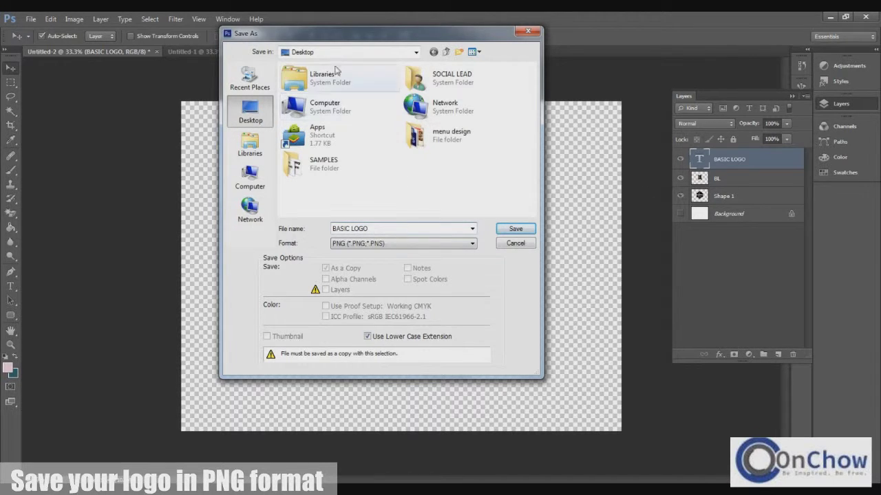
{"action": "left_click", "coordinate": [516, 244]}
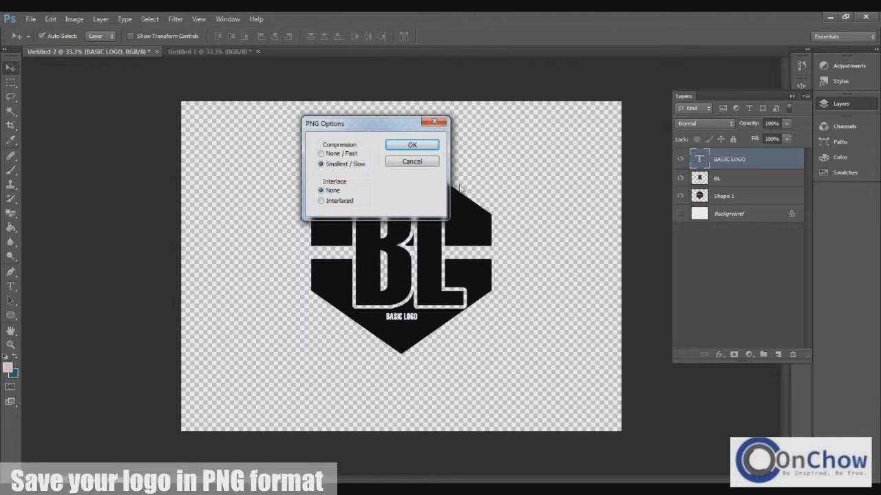
{"action": "left_click", "coordinate": [321, 154]}
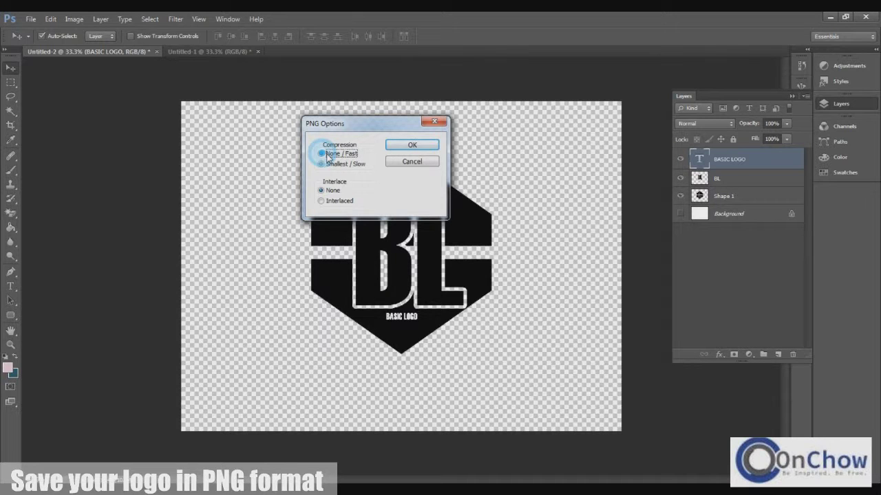
{"action": "left_click", "coordinate": [423, 145]}
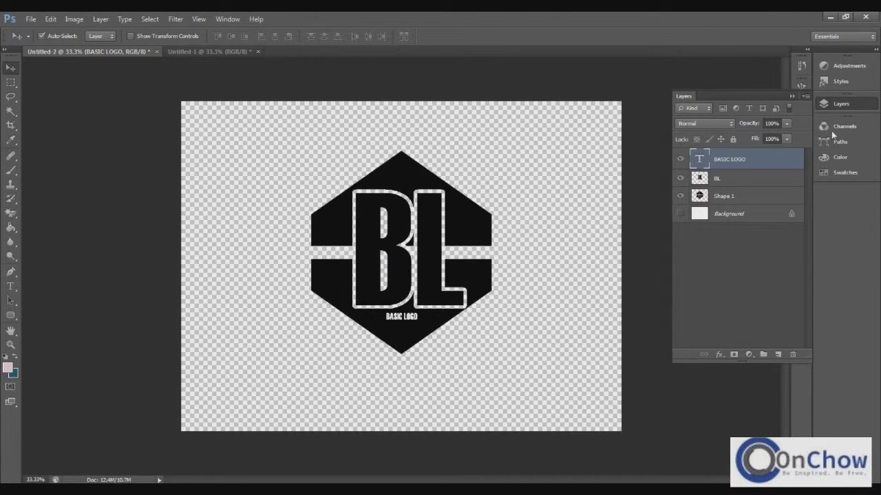
{"action": "left_click", "coordinate": [829, 17]}
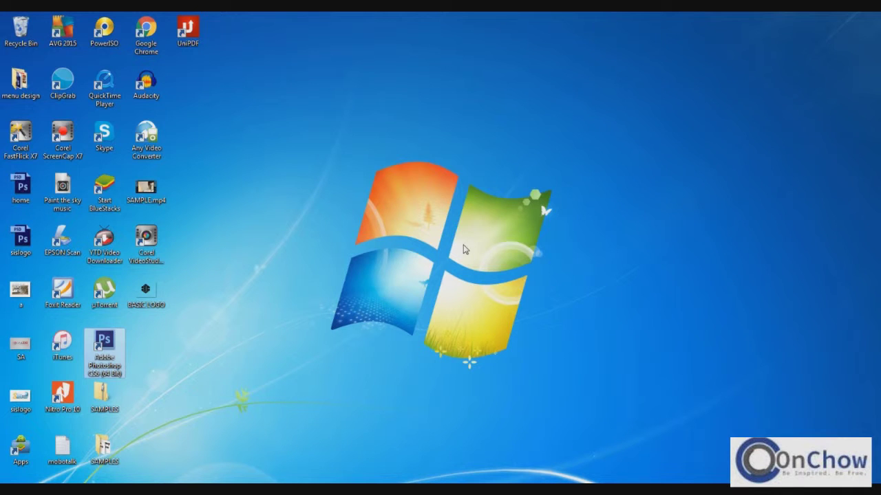
Step: Open the BASIC LOGO PNG from the desktop in Windows Photo Viewer
{"action": "left_click", "coordinate": [151, 303]}
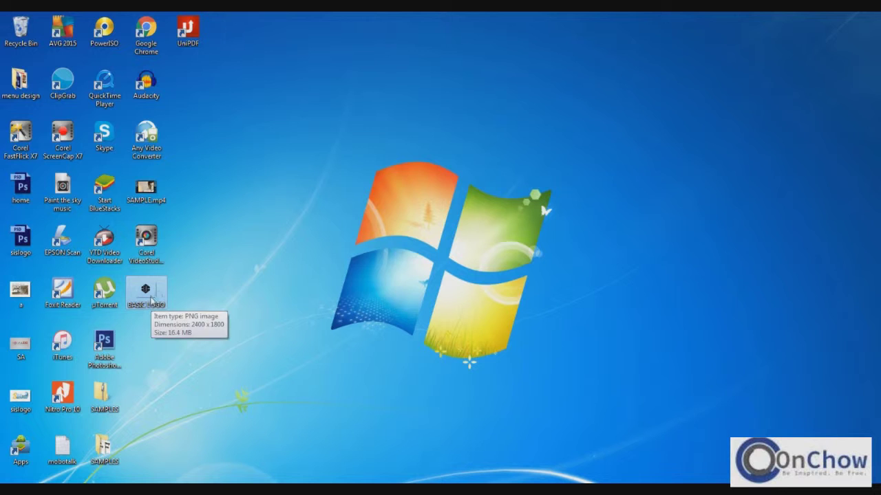
{"action": "double_click", "coordinate": [151, 296]}
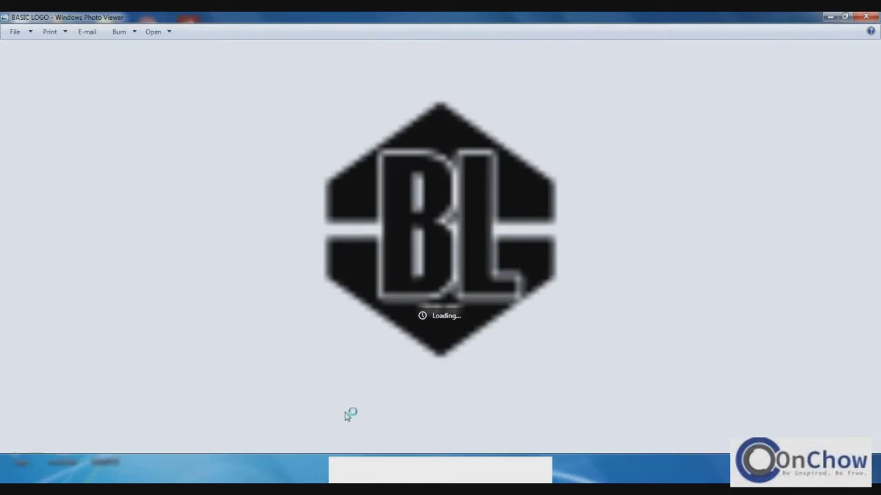